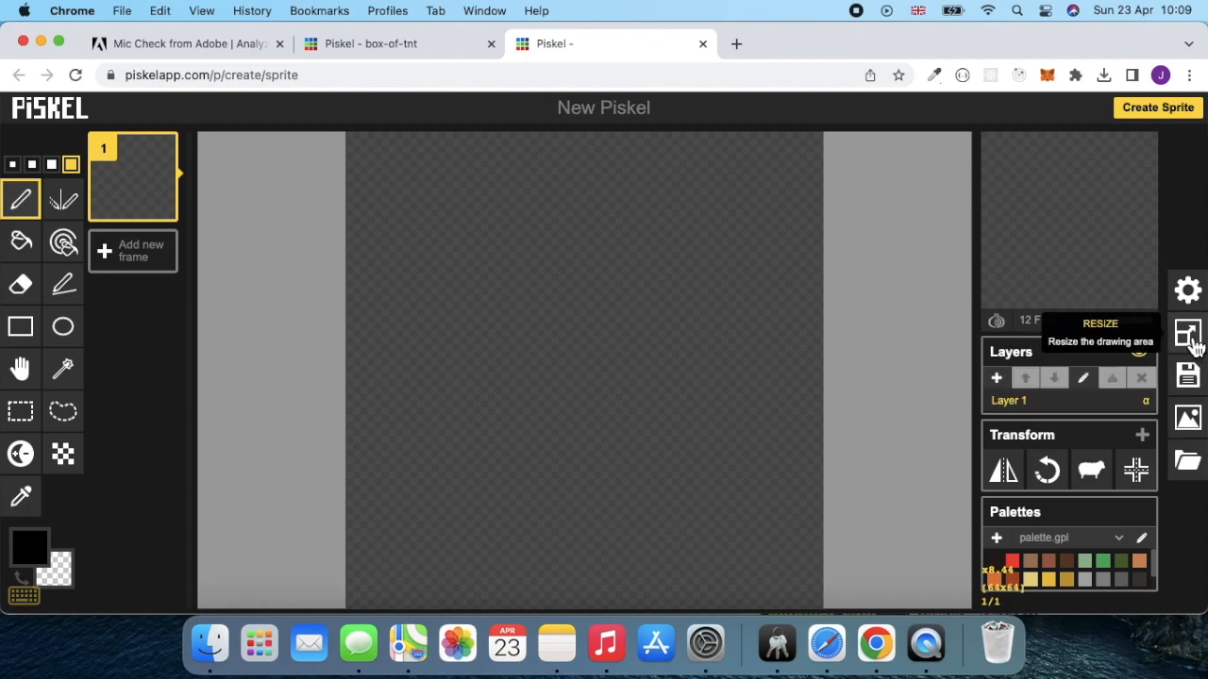
# Resize the drawing area to 64 px wide and 128 px high, without maintaining the aspect ratio
pyautogui.click(1188, 335)
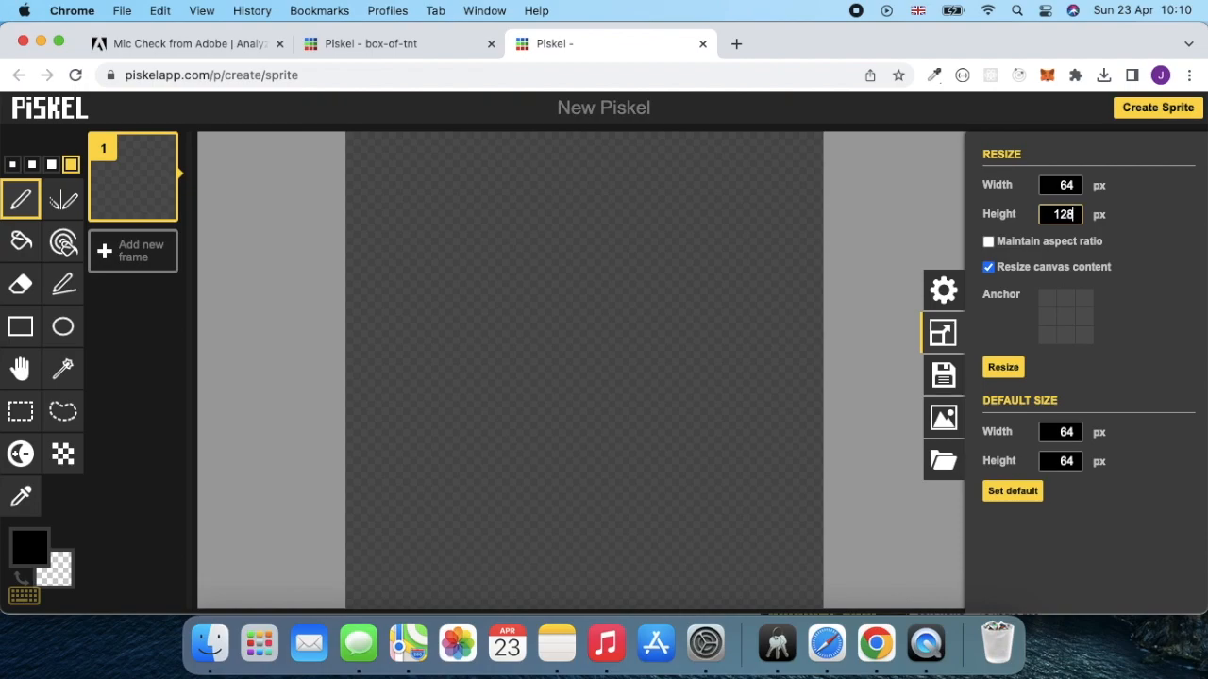
pyautogui.click(1004, 368)
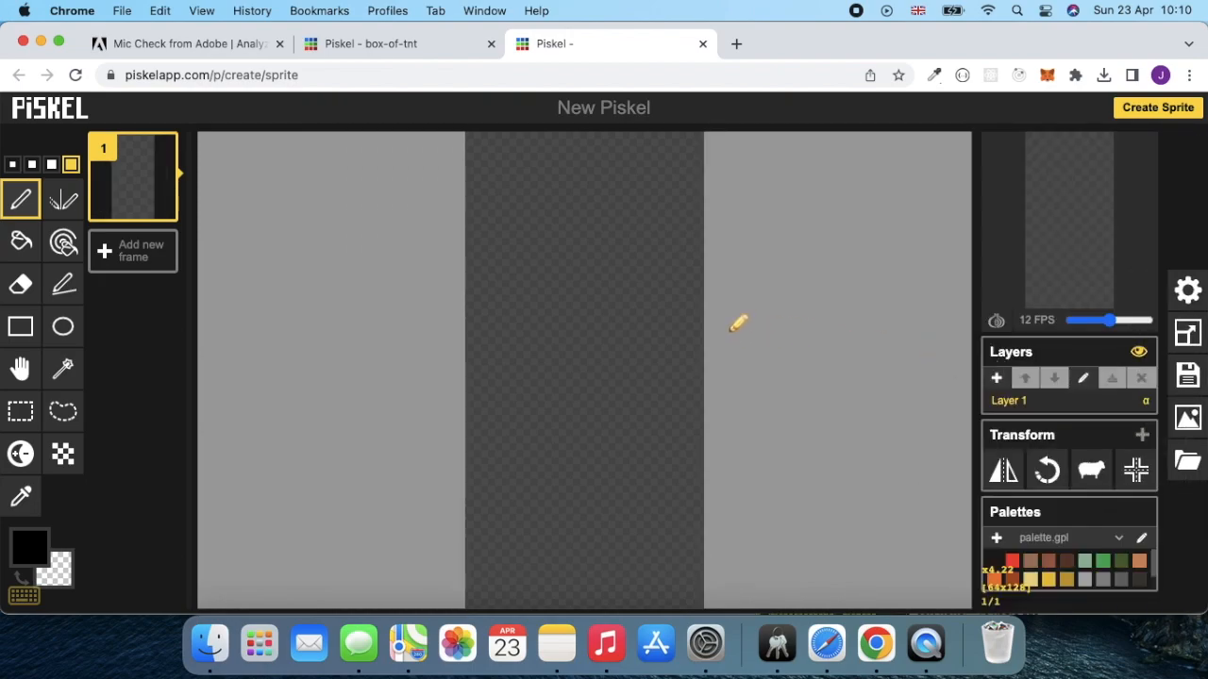
# Draw a 2-pixel reddish-brown horizontal line across the canvas about a third down and fill the area below it in the same colour
pyautogui.click(1059, 578)
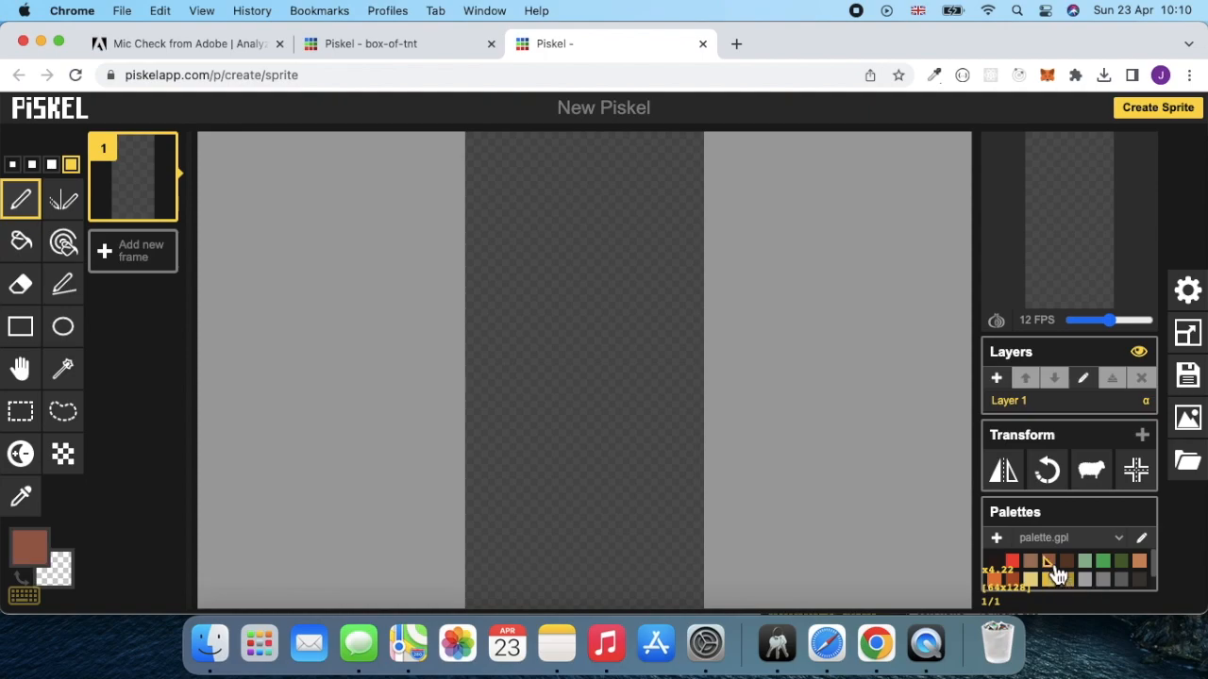
pyautogui.click(32, 165)
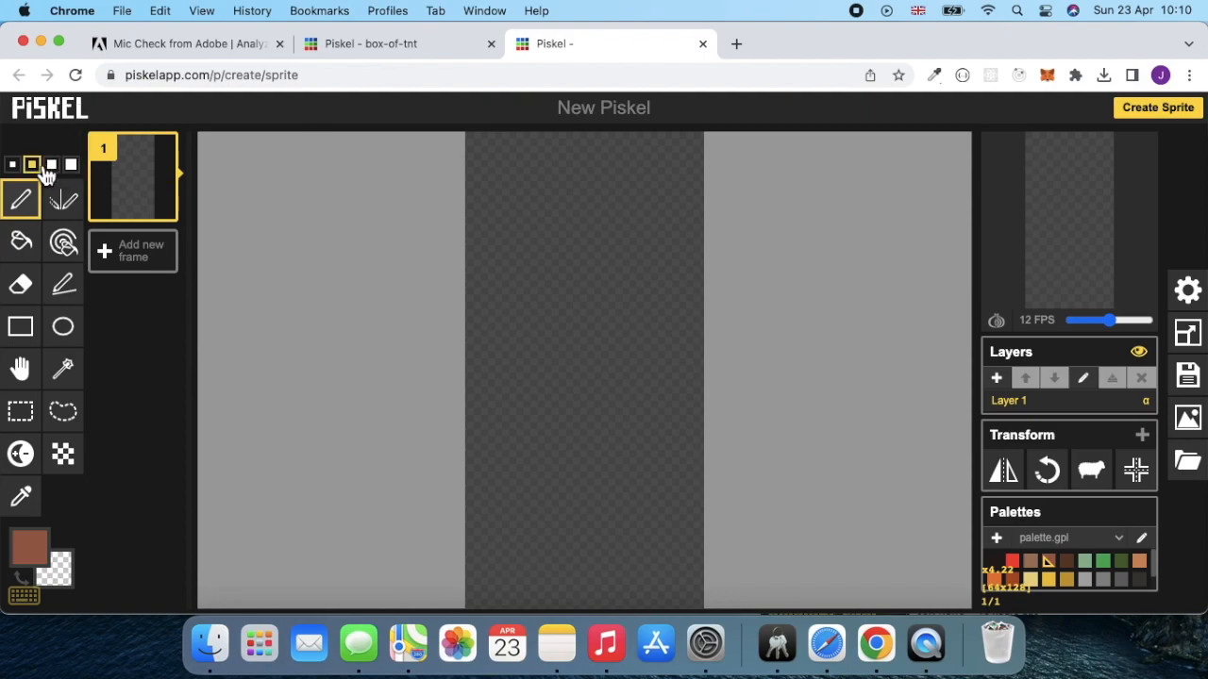
pyautogui.click(63, 297)
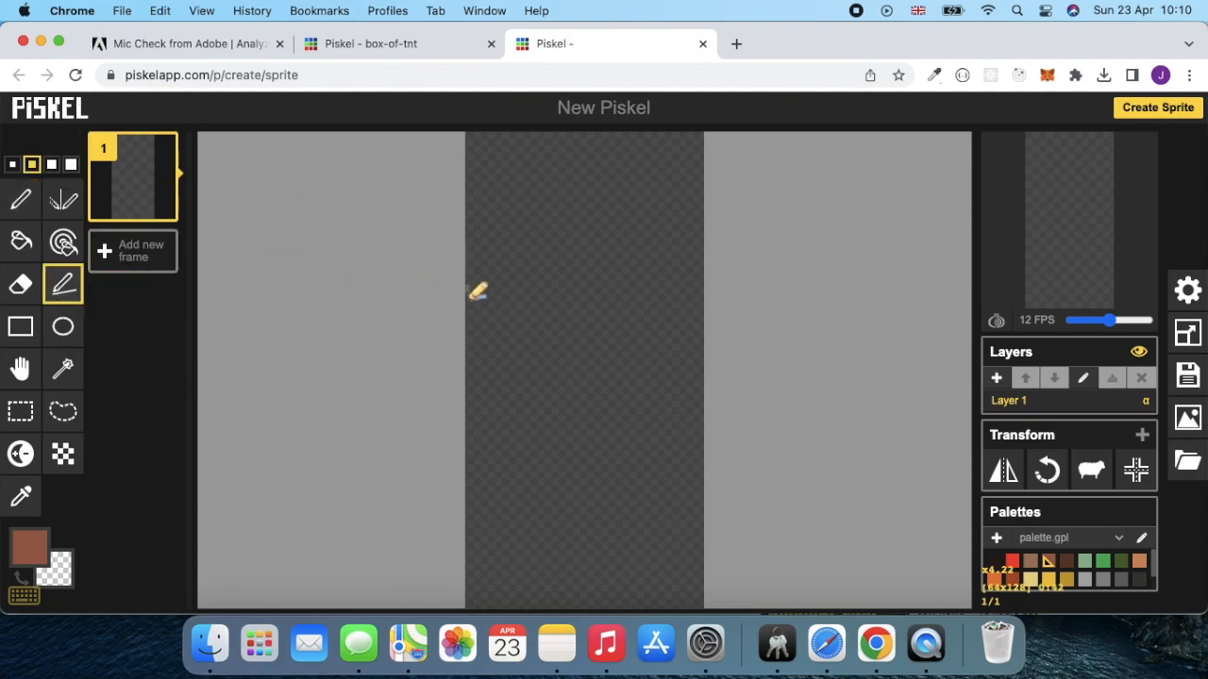
pyautogui.moveTo(477, 300)
pyautogui.mouseDown()
pyautogui.moveTo(609, 313)
pyautogui.moveTo(669, 294)
pyautogui.moveTo(706, 300)
pyautogui.mouseUp()
pyautogui.click(21, 240)
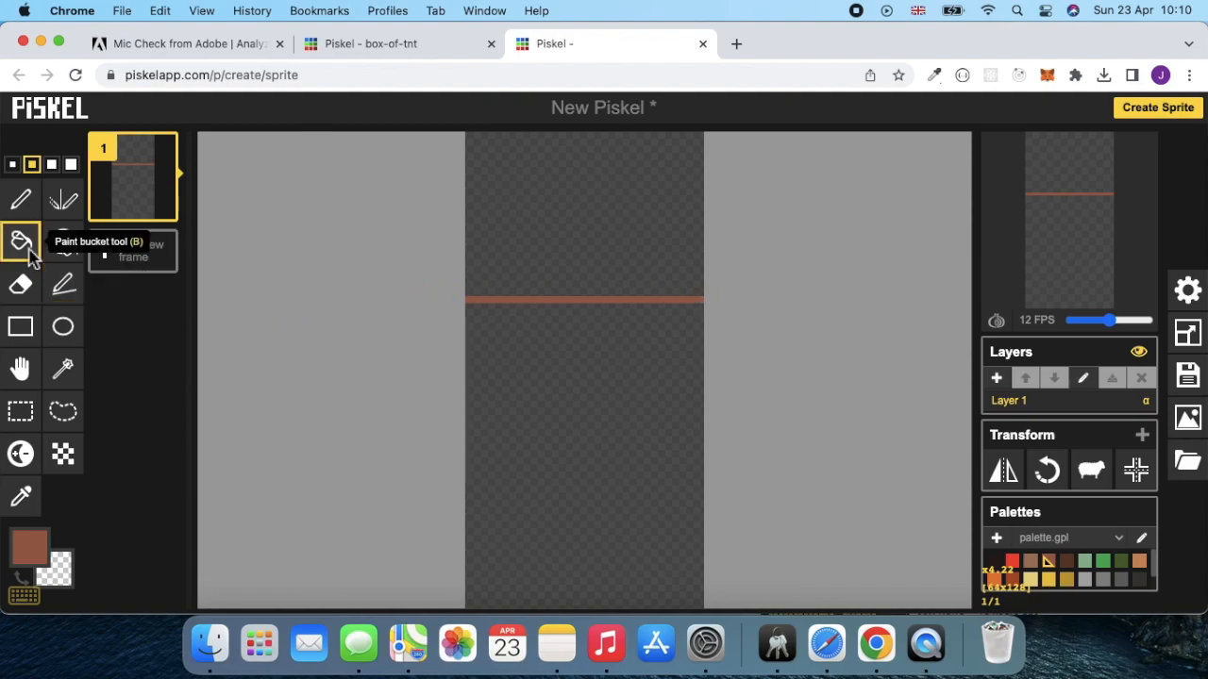
pyautogui.click(488, 371)
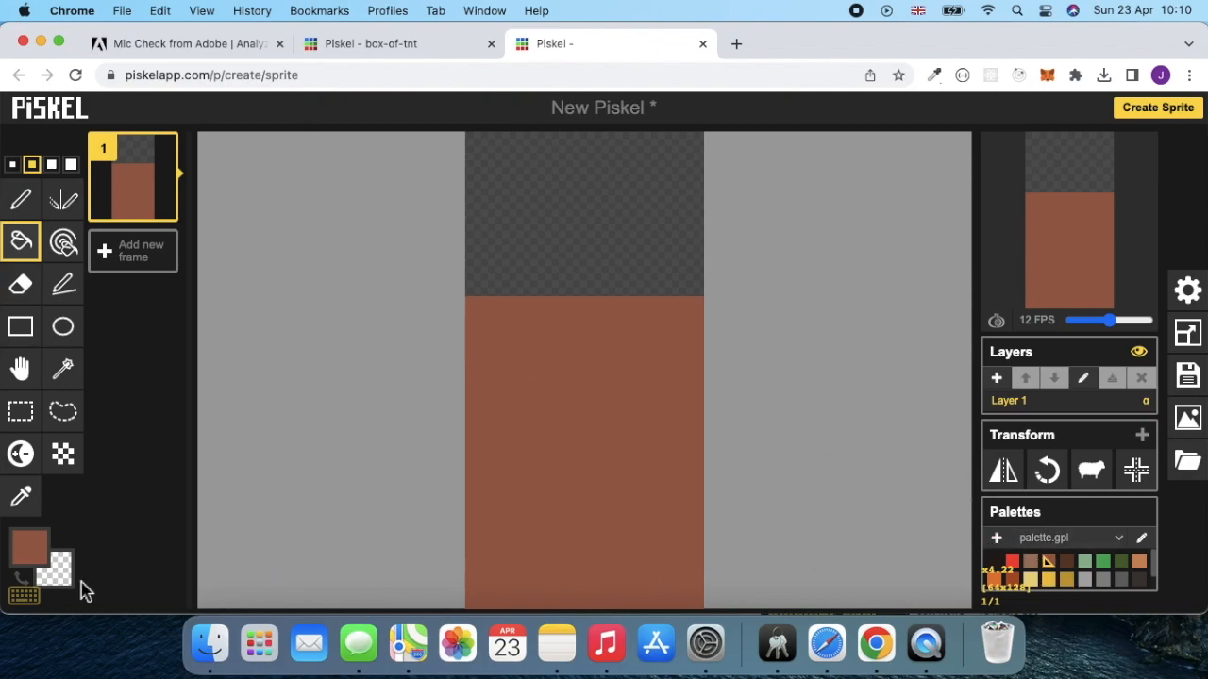
# Refill the reddish-brown box area with dark brown, keeping reddish brown as the secondary colour
pyautogui.click(25, 585)
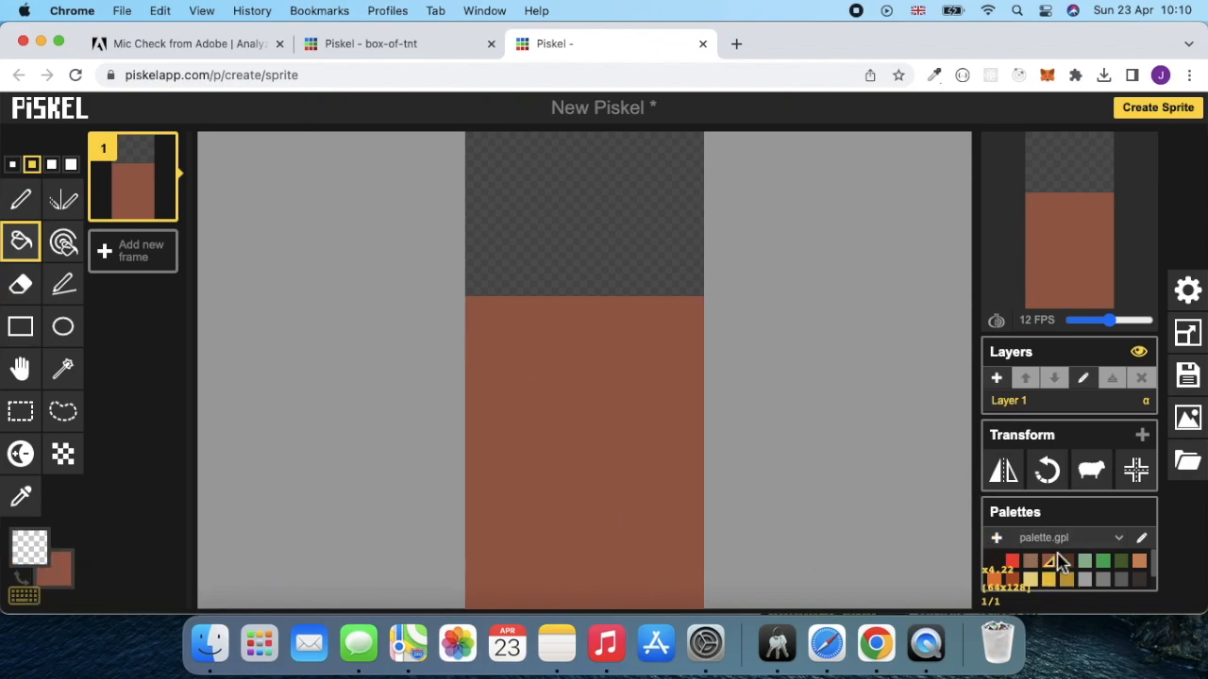
pyautogui.click(1067, 563)
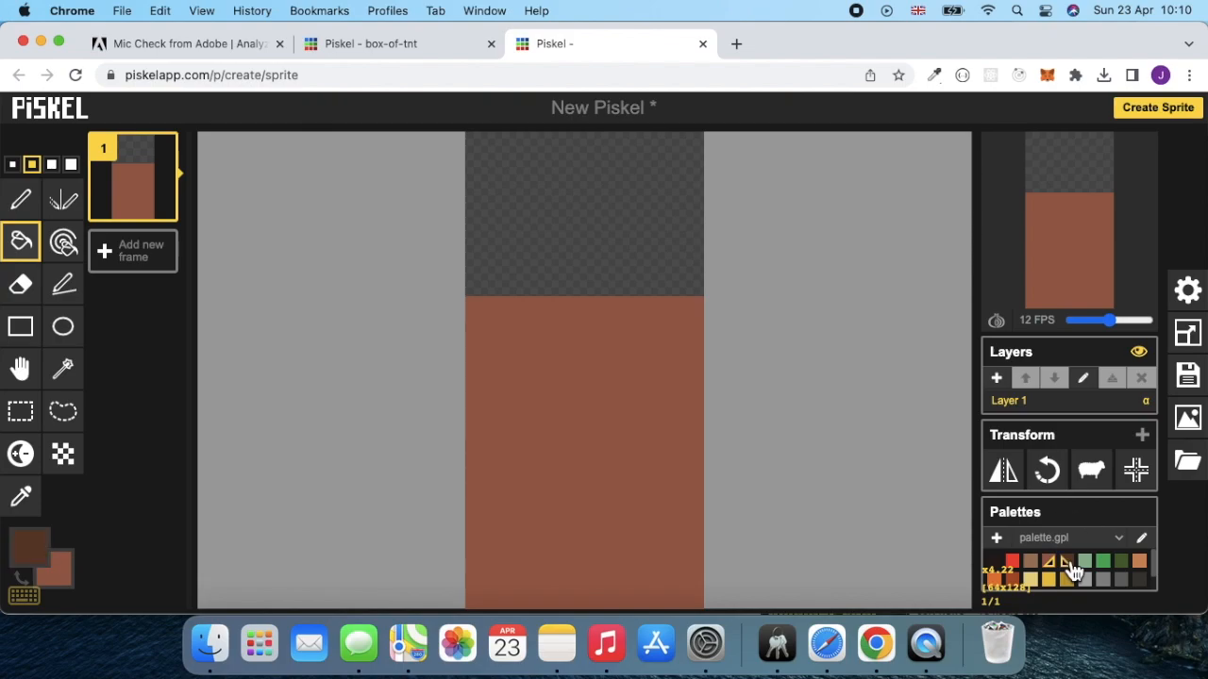
pyautogui.click(531, 403)
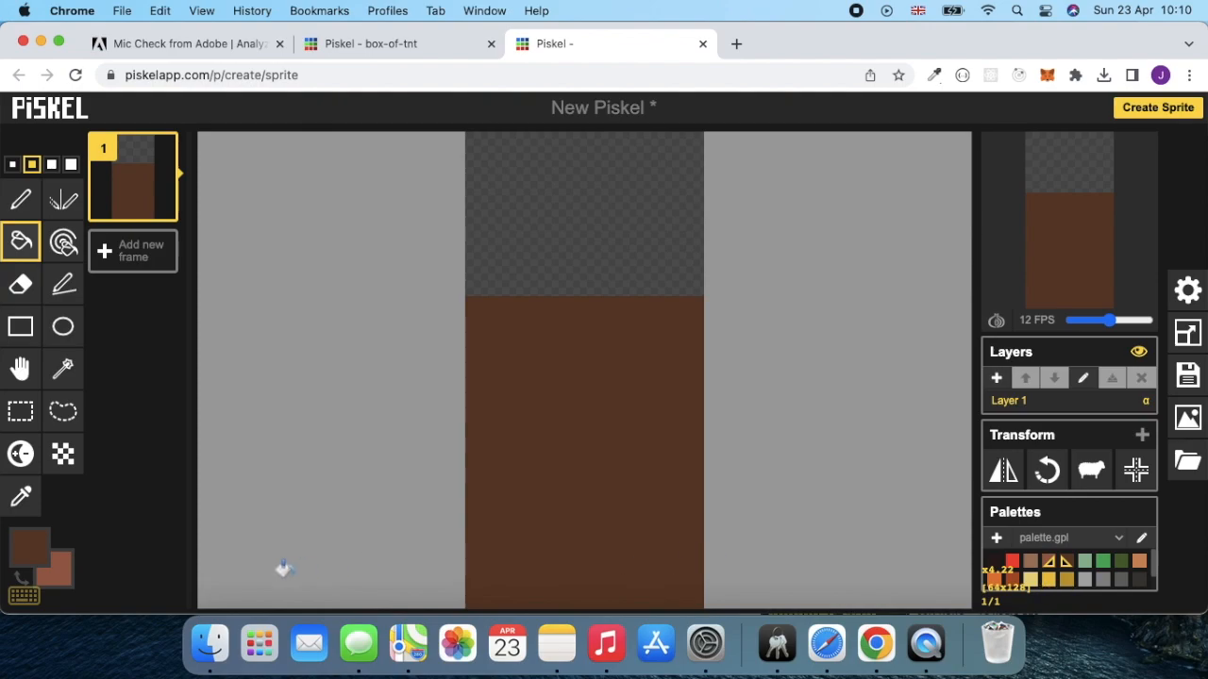
# Draw a straight light-brown horizontal line across the full width of the dark brown box, about a third down from its top edge
pyautogui.click(26, 585)
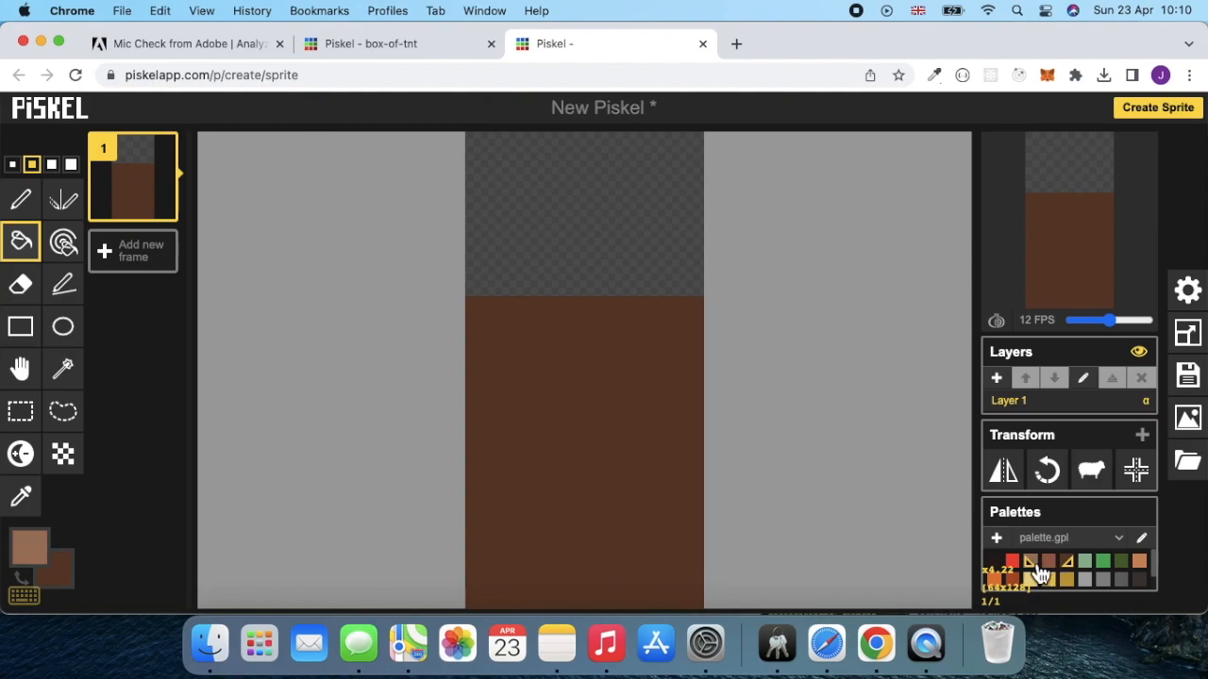
pyautogui.click(68, 292)
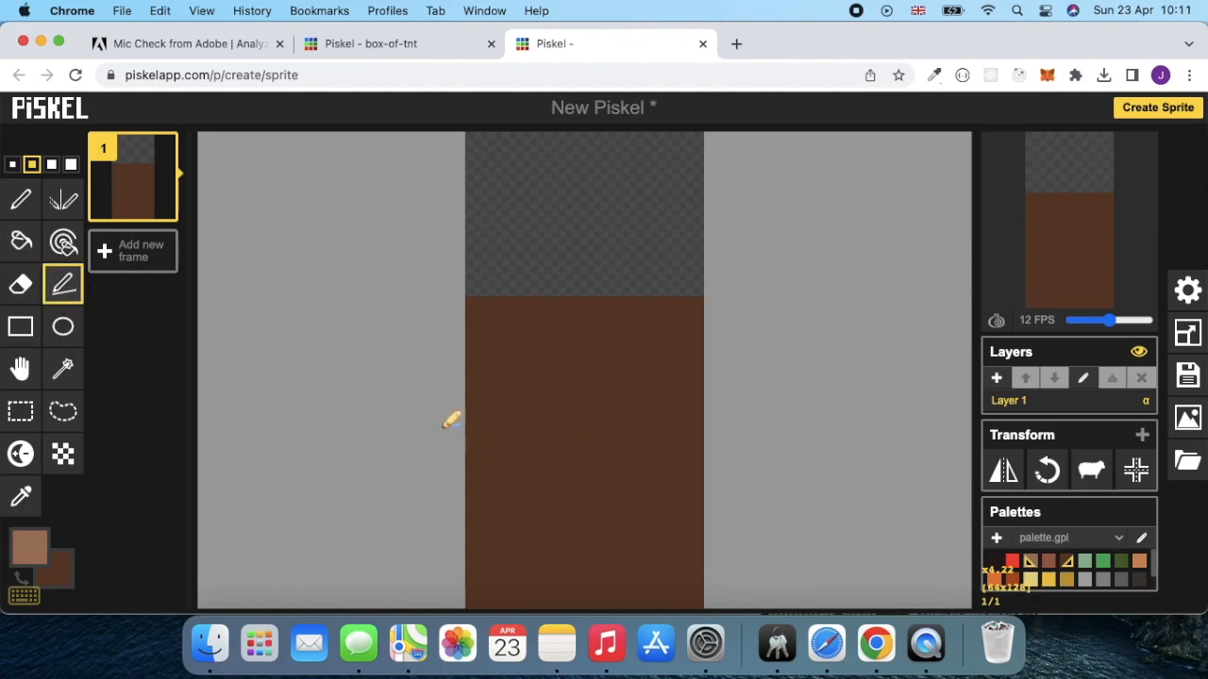
pyautogui.moveTo(472, 412); pyautogui.dragTo(704, 409)
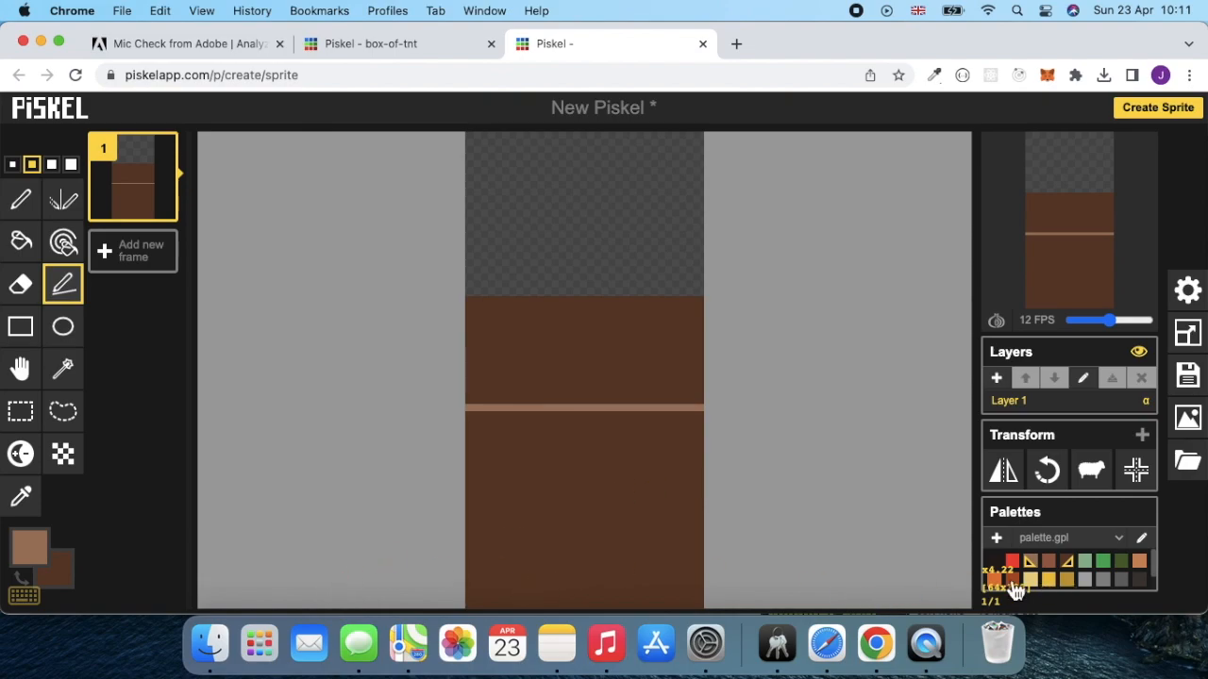
# Fill the band above the light-brown line with reddish brown
pyautogui.click(1050, 569)
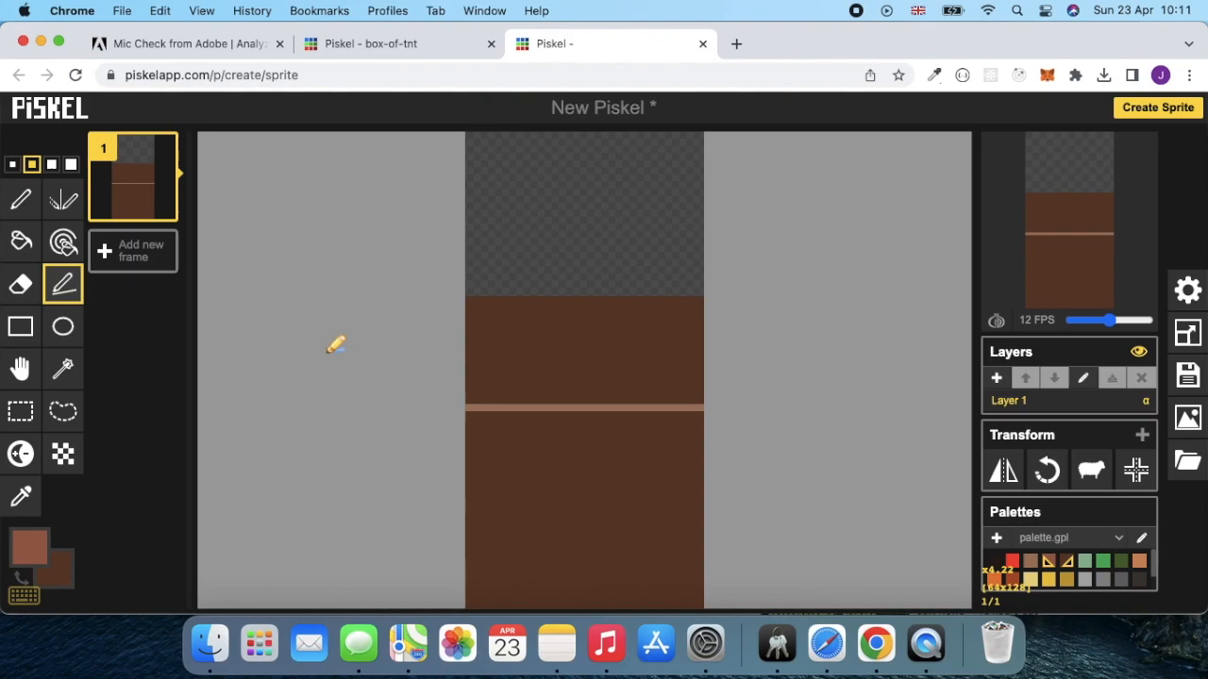
pyautogui.click(21, 241)
pyautogui.click(558, 341)
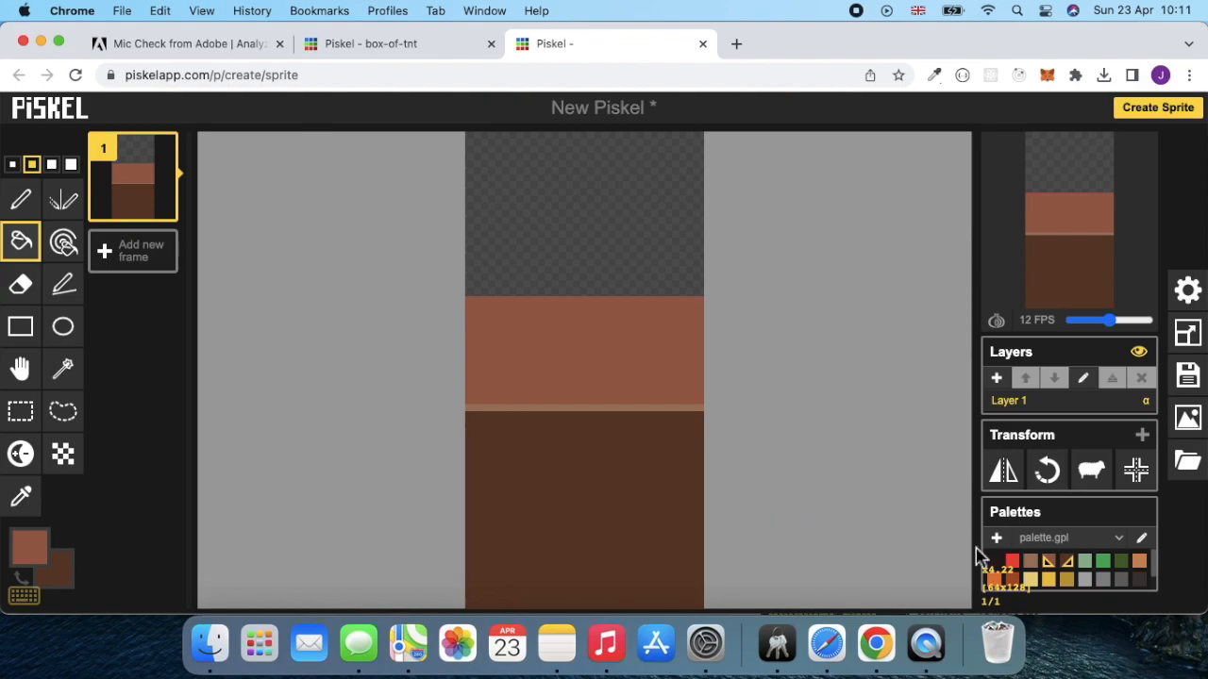
# Draw a light-brown rectangle outline as a centred panel frame in the dark brown lower part of the box
pyautogui.click(1032, 564)
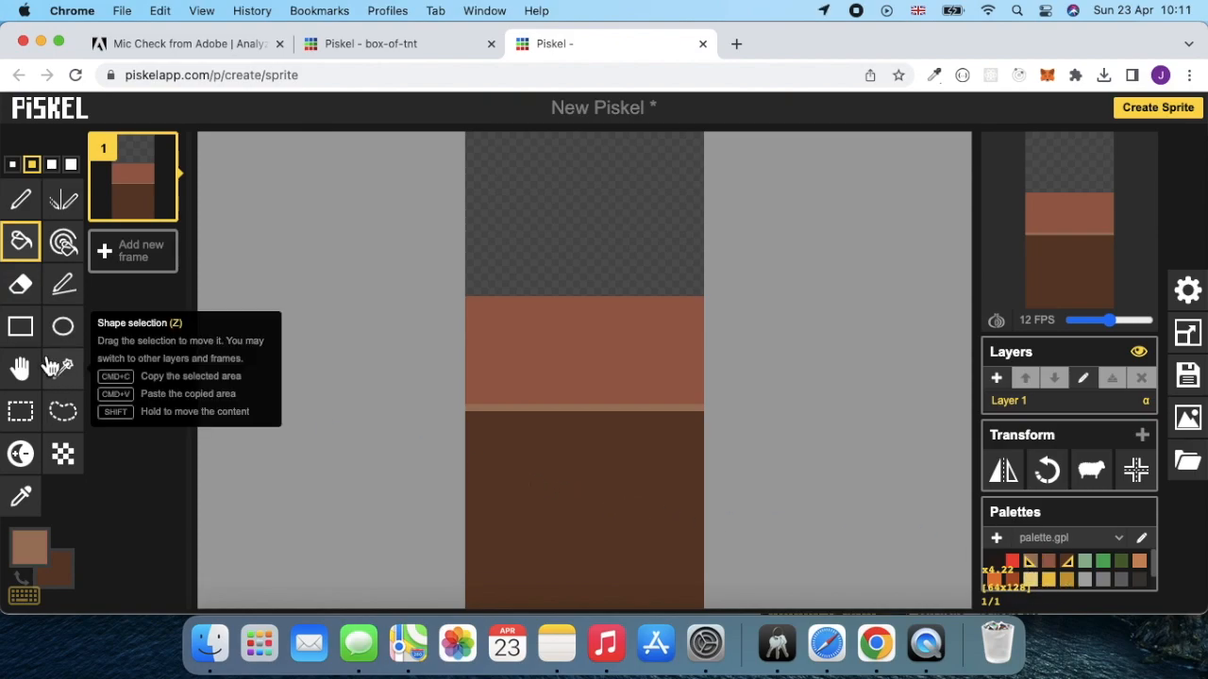
pyautogui.click(23, 332)
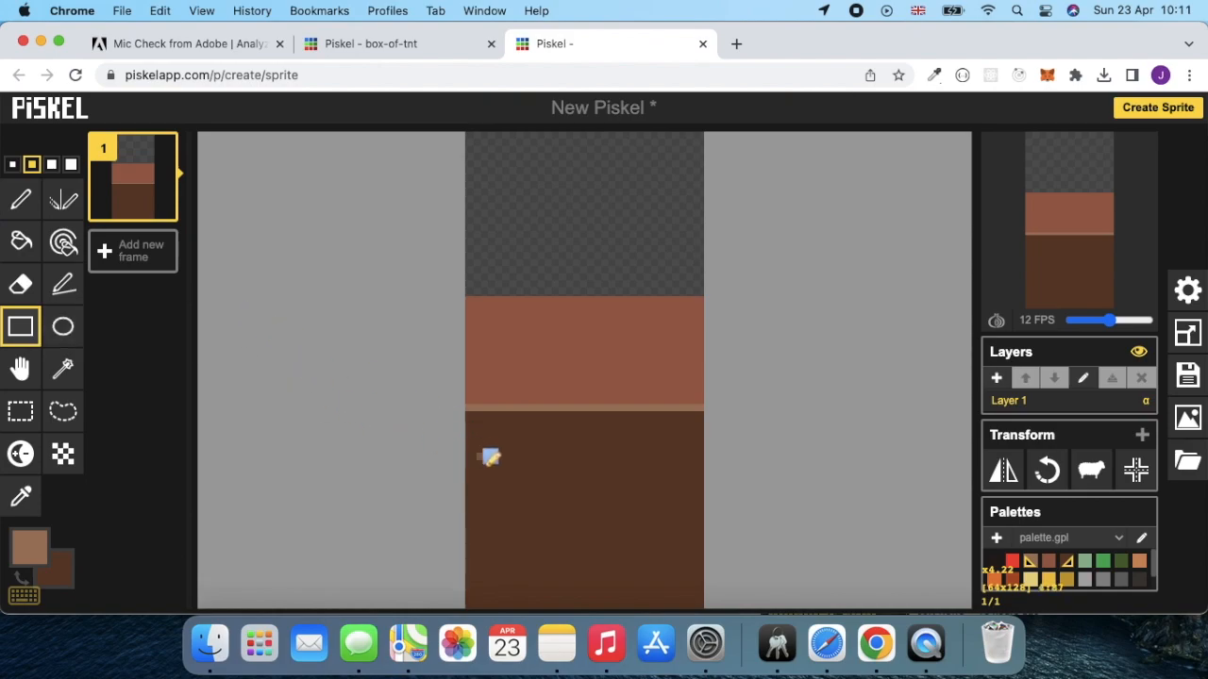
pyautogui.moveTo(506, 456); pyautogui.dragTo(668, 596)
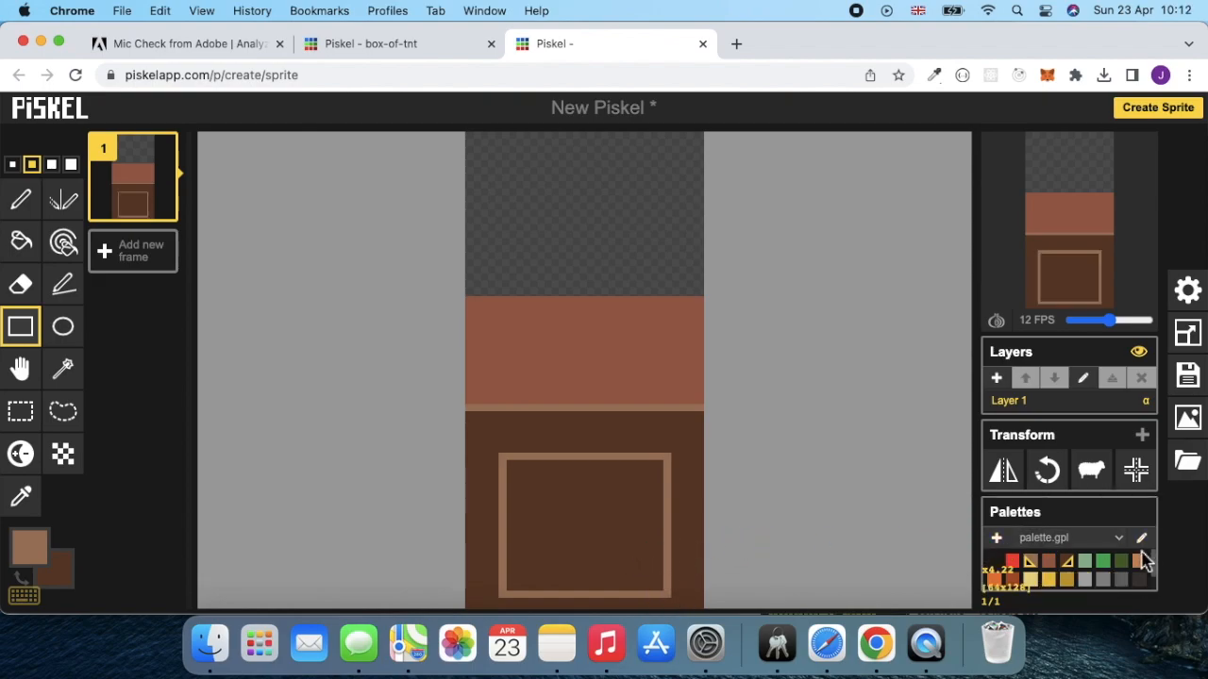
# Fill the inside of the light-brown panel frame with the darkest grey from the palette
pyautogui.click(1141, 582)
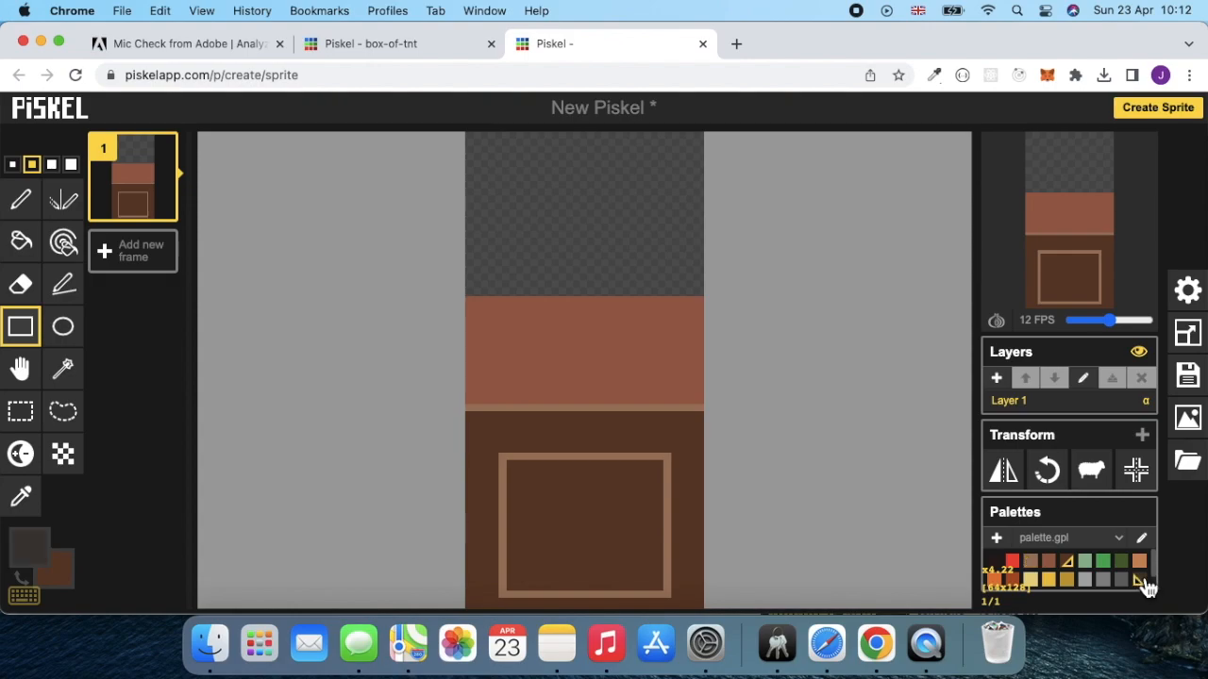
pyautogui.click(34, 257)
pyautogui.click(576, 501)
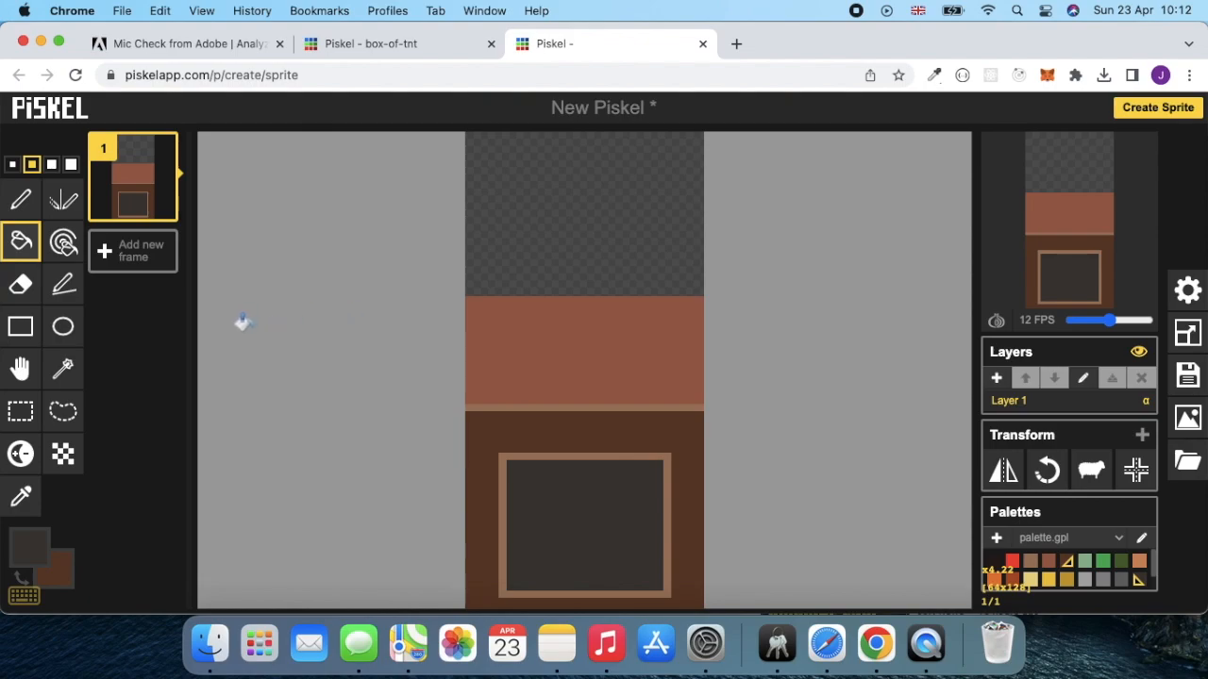
# Draw a grey T-shaped plunger with 4-pixel strokes: a vertical shaft rising from the reddish-brown band and a centred crossbar on top
pyautogui.click(66, 288)
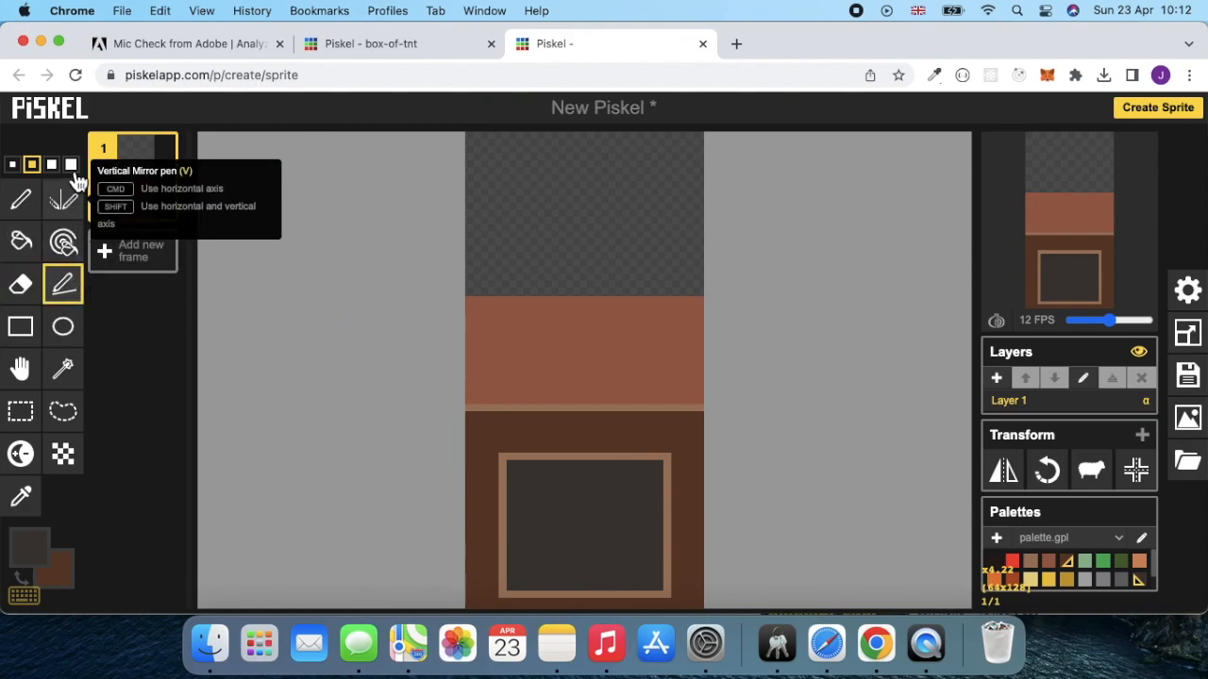
pyautogui.click(71, 164)
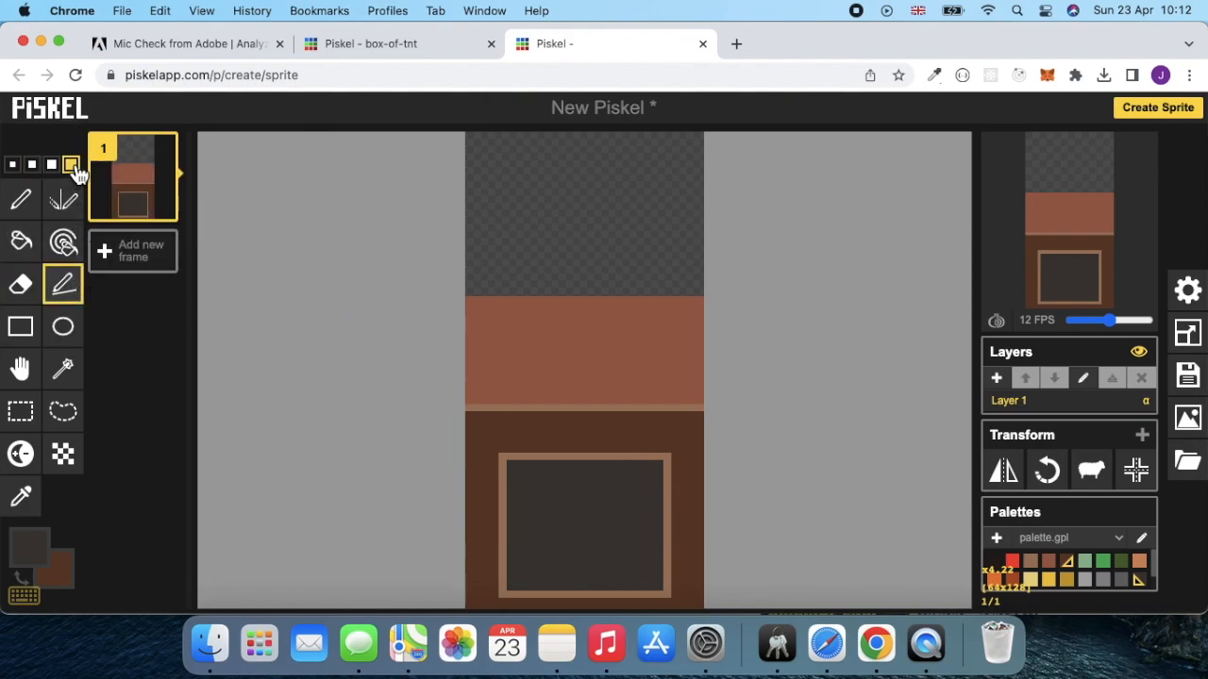
pyautogui.click(1106, 582)
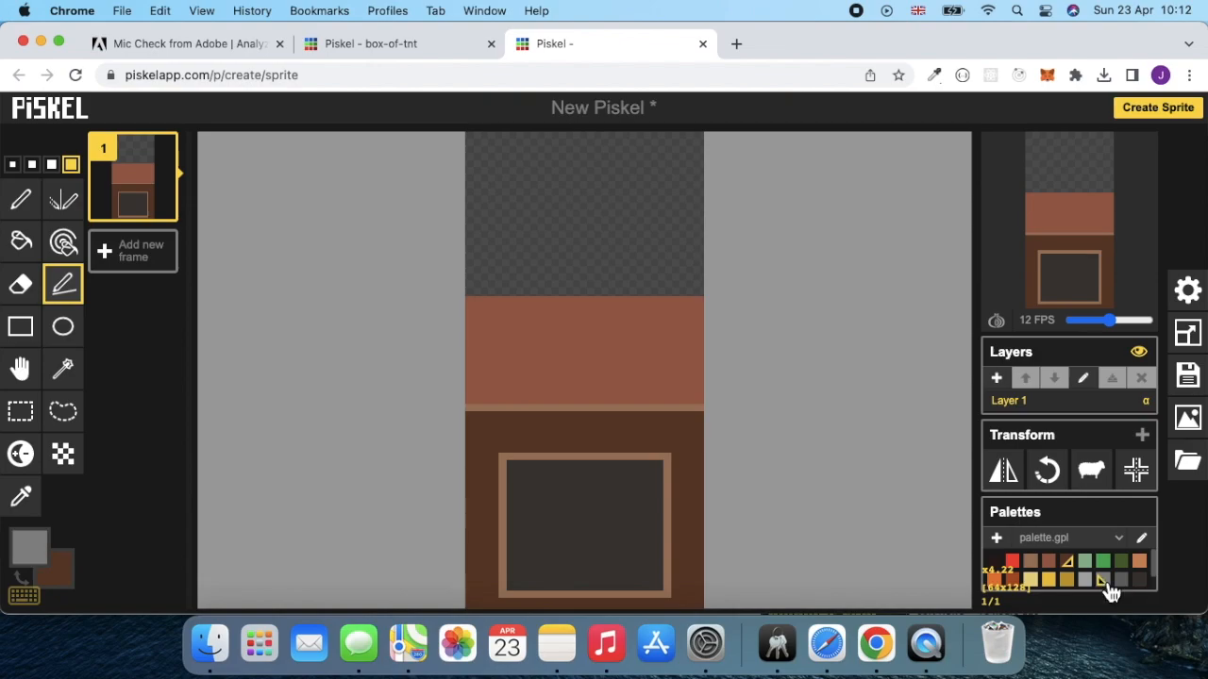
pyautogui.click(68, 209)
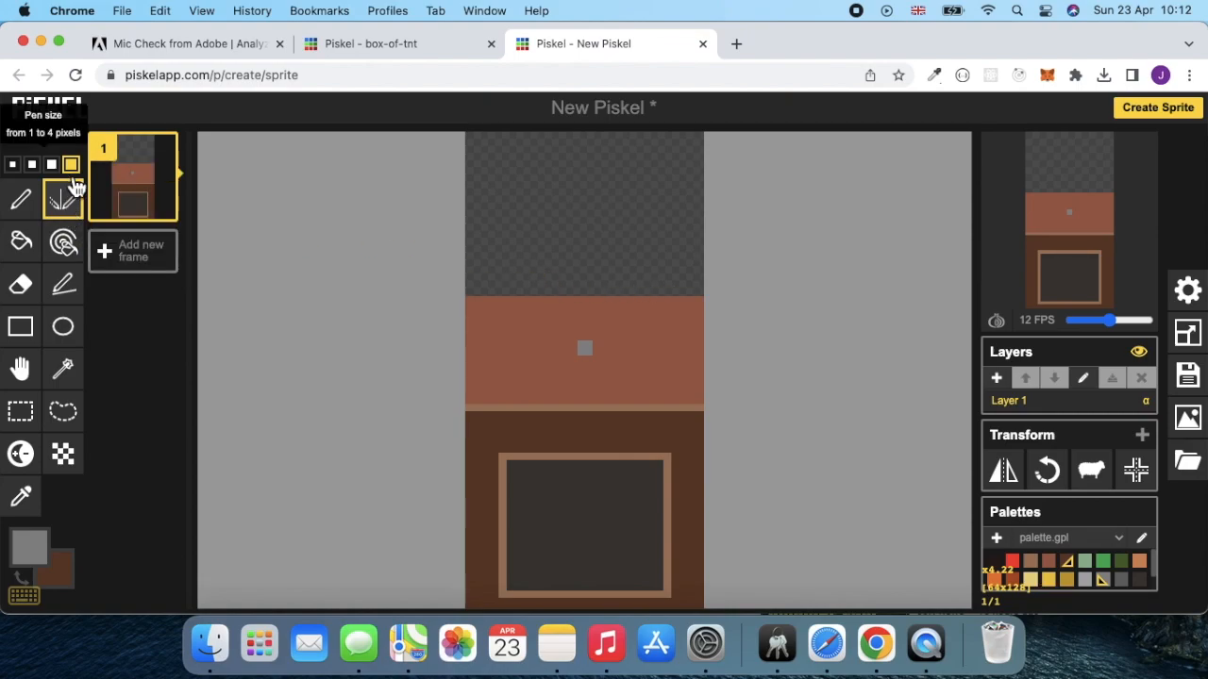
pyautogui.click(75, 300)
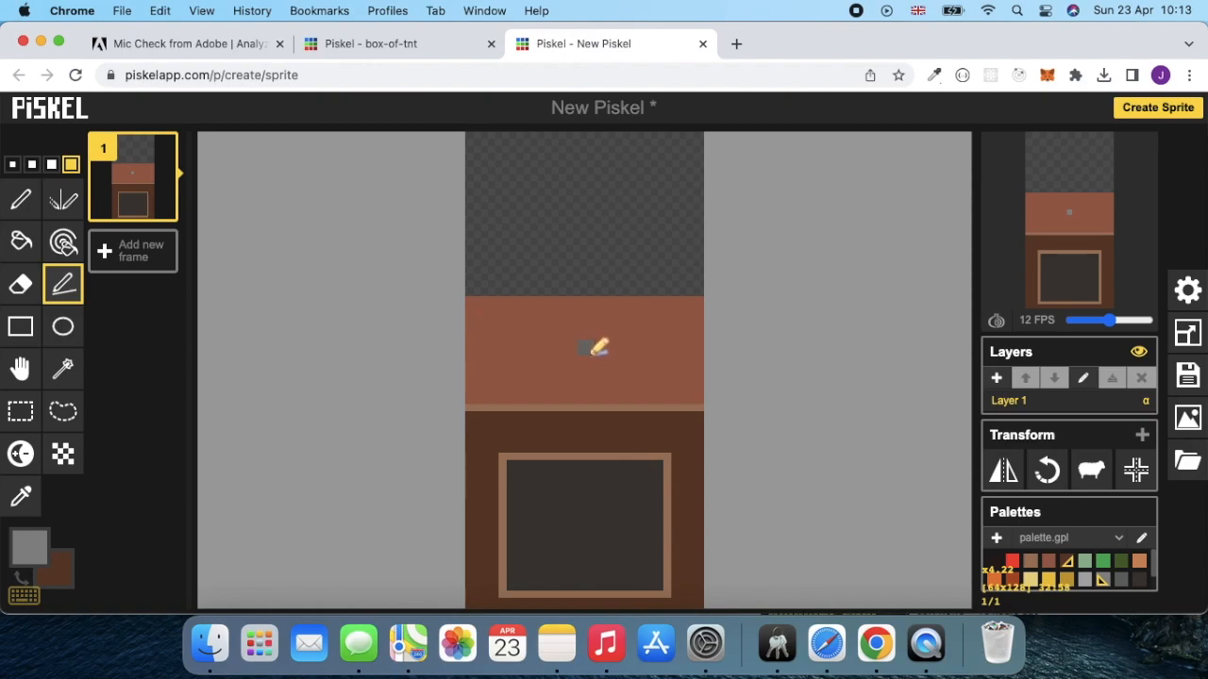
pyautogui.moveTo(585, 350); pyautogui.dragTo(586, 180)
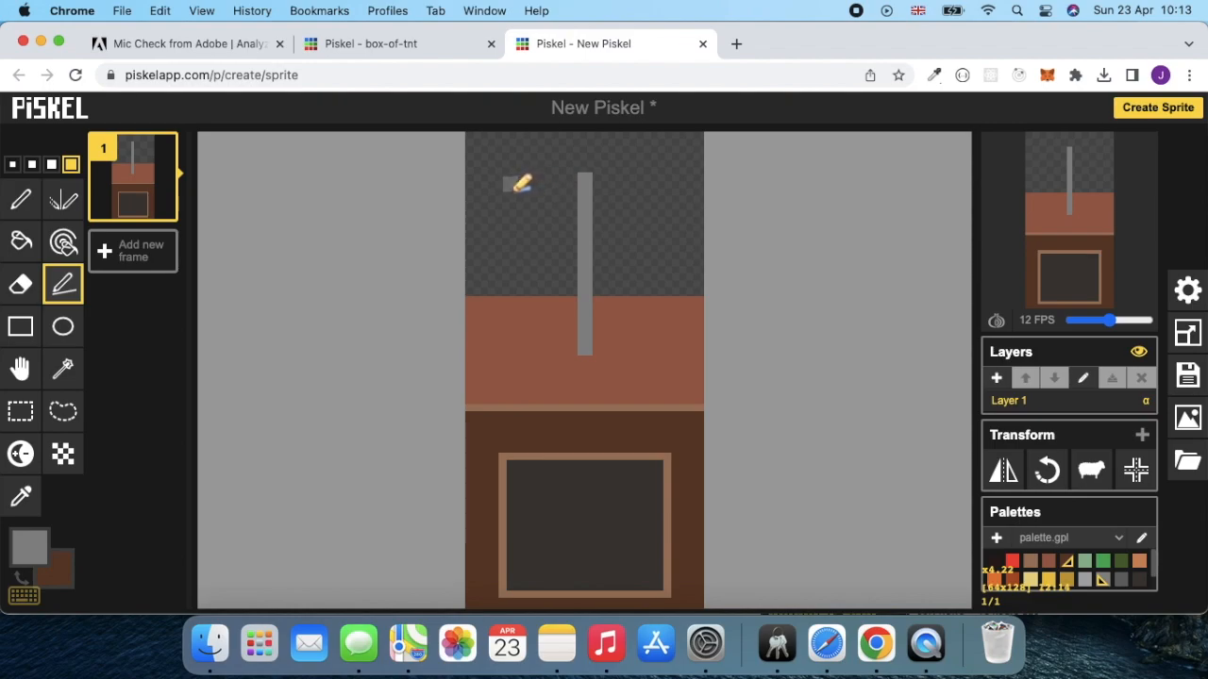
pyautogui.moveTo(506, 181); pyautogui.dragTo(675, 180)
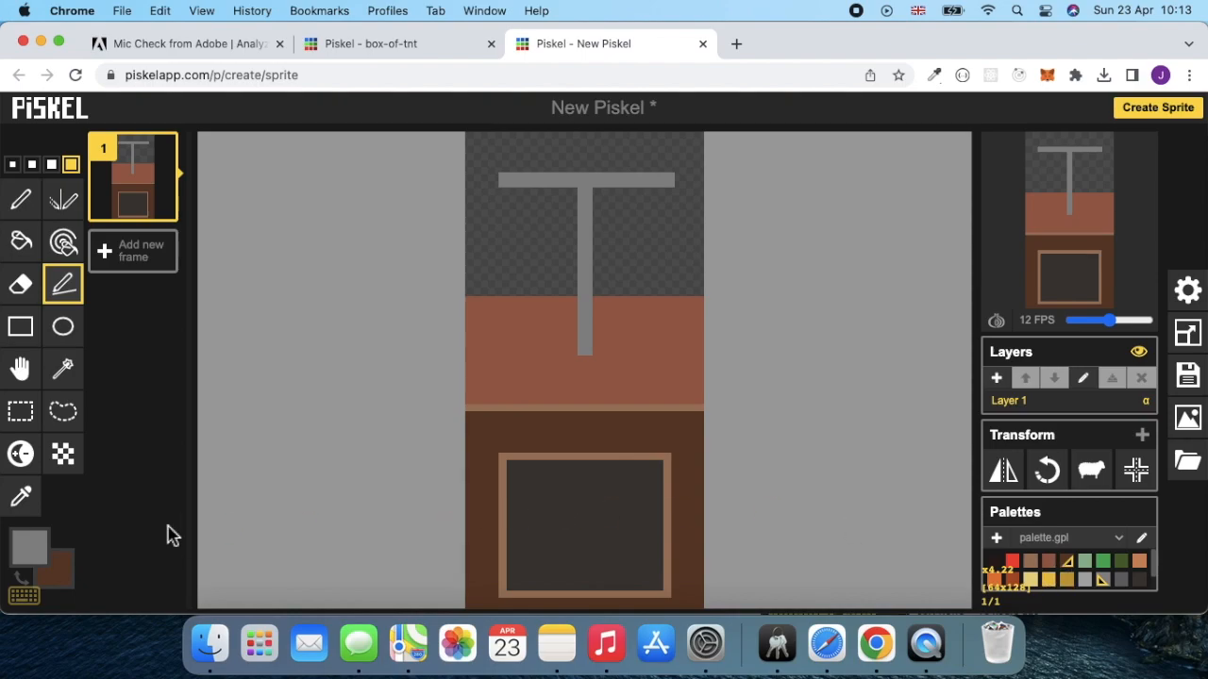
# Try burnt orange and reddish brown as grip colours near the left end of the plunger's crossbar
pyautogui.click(21, 577)
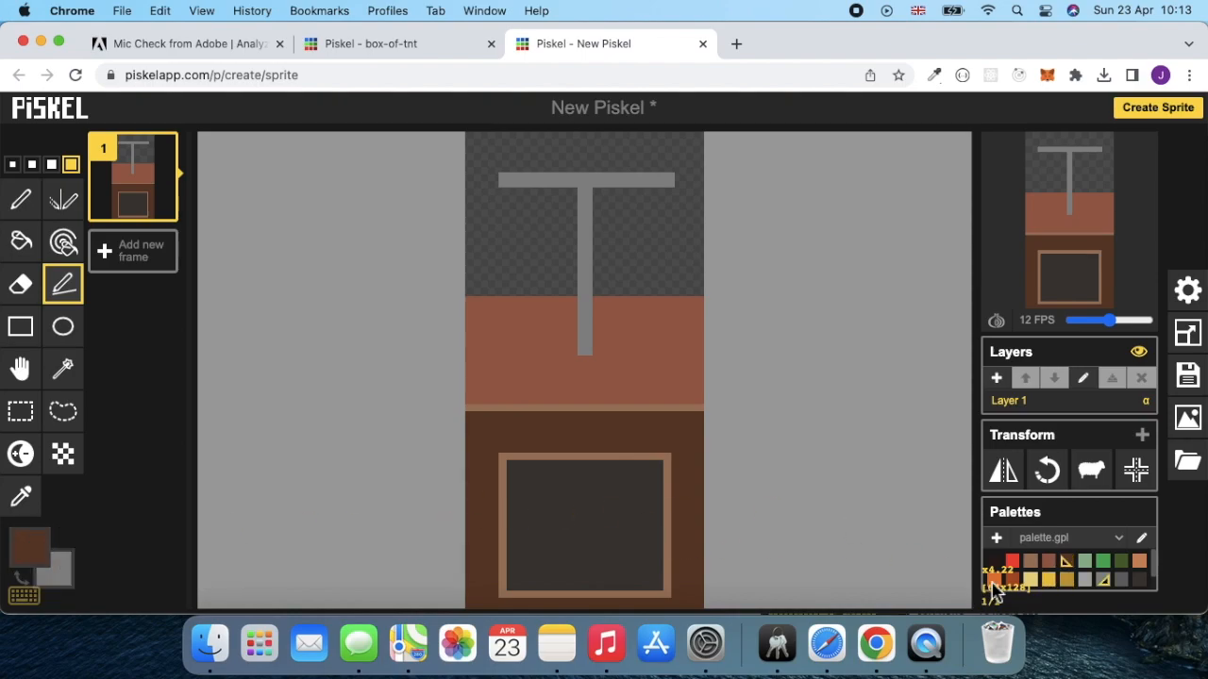
pyautogui.scroll(-1, 1028, 575)
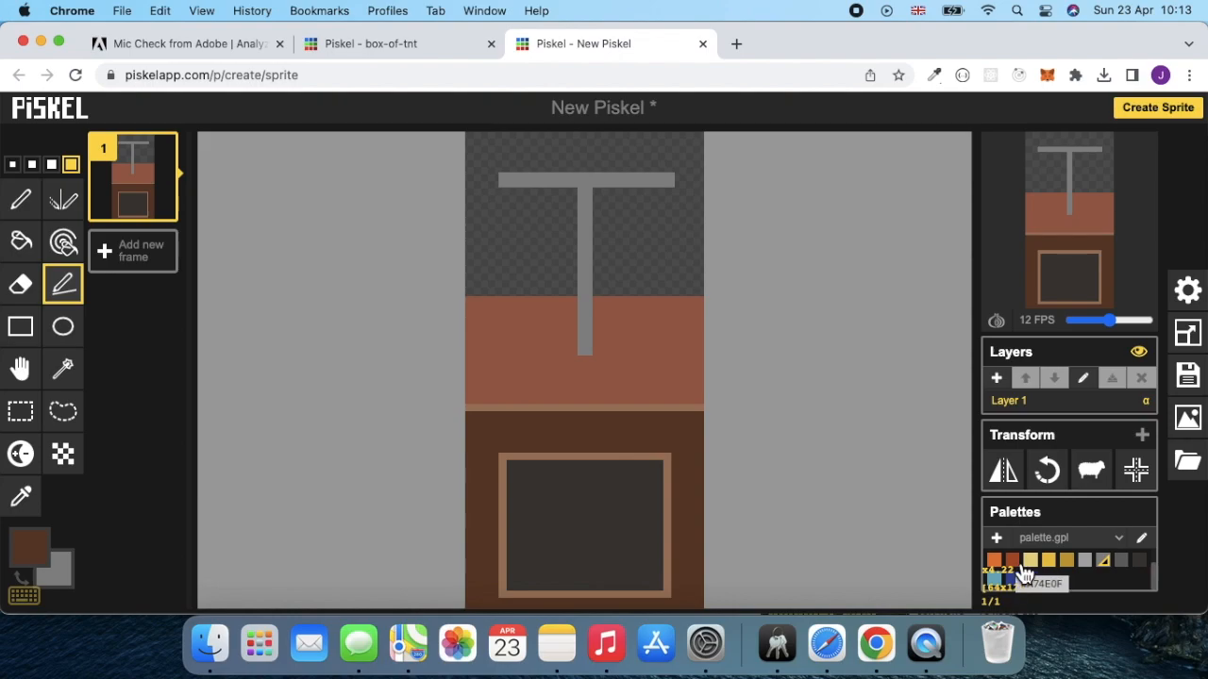
pyautogui.click(1021, 568)
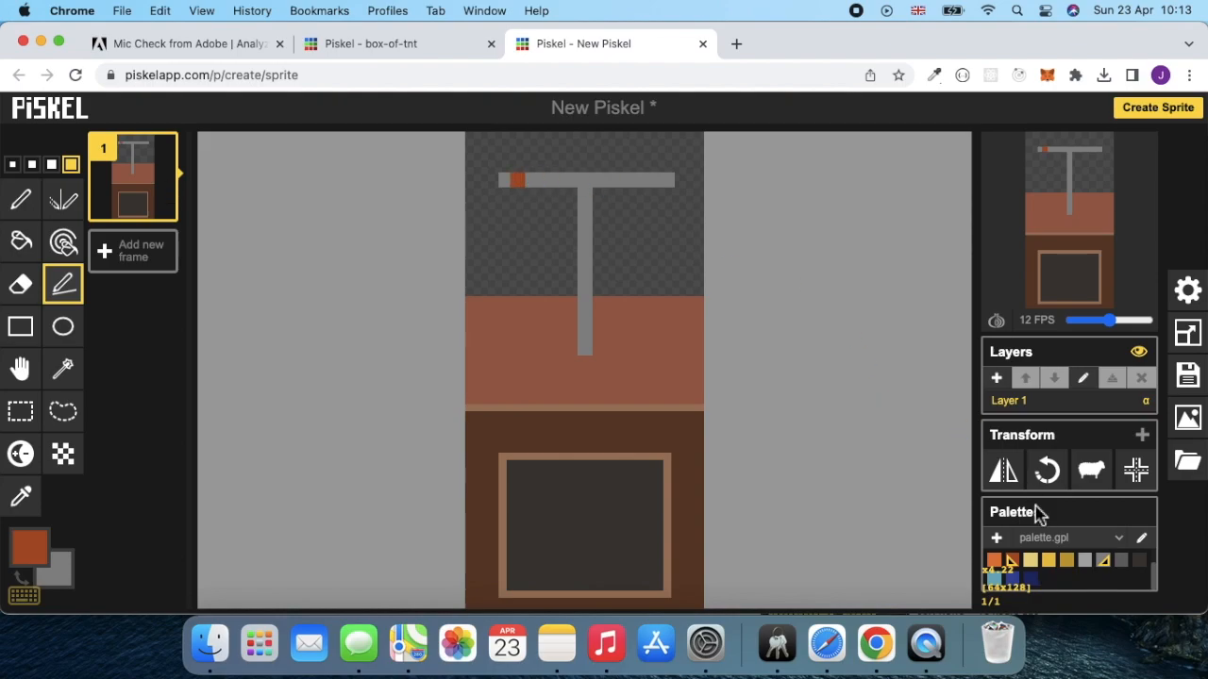
pyautogui.scroll(1, 1005, 575)
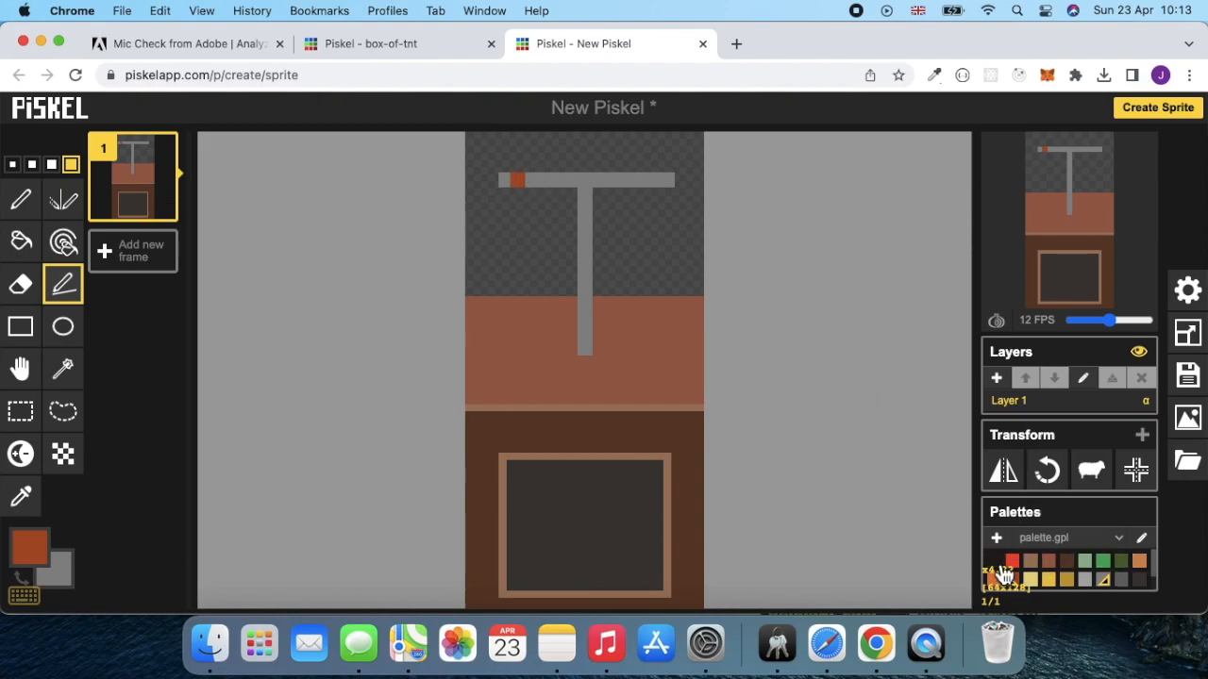
pyautogui.click(1050, 565)
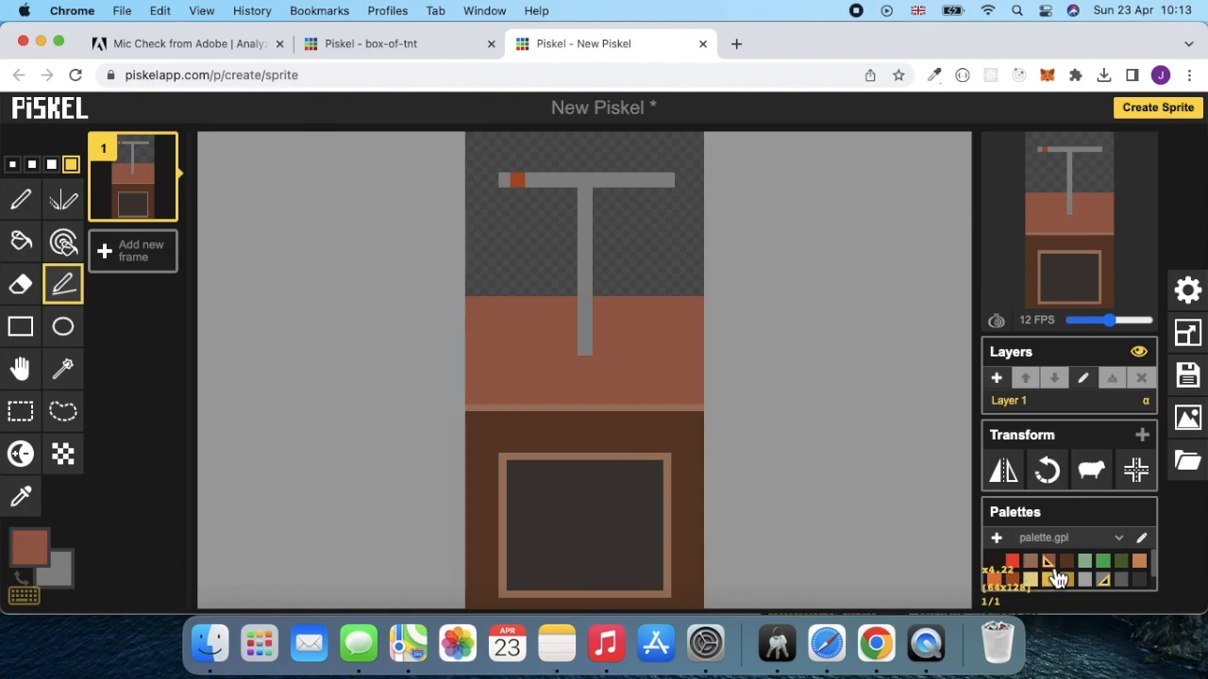
pyautogui.click(522, 183)
pyautogui.click(536, 183)
# Paint a dark brown grip on the left half of the plunger's crossbar, leaving its grey end and the centre uncovered
pyautogui.click(1067, 563)
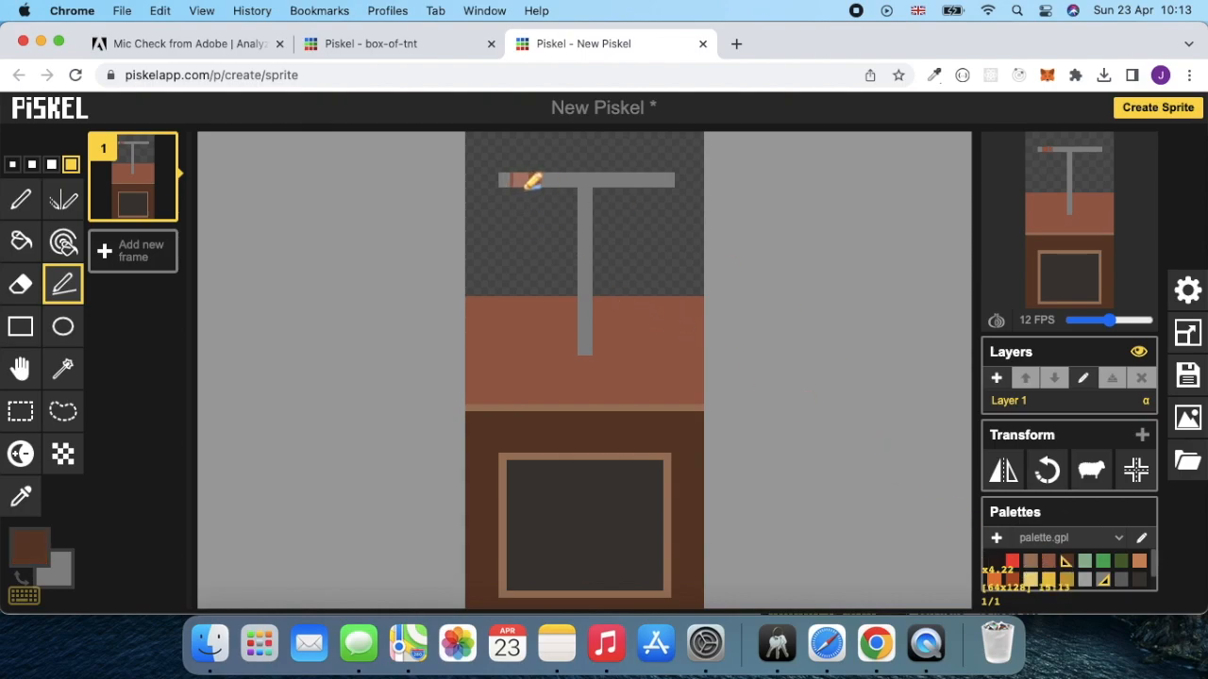
pyautogui.click(517, 181)
pyautogui.click(534, 181)
pyautogui.click(549, 181)
pyautogui.click(557, 181)
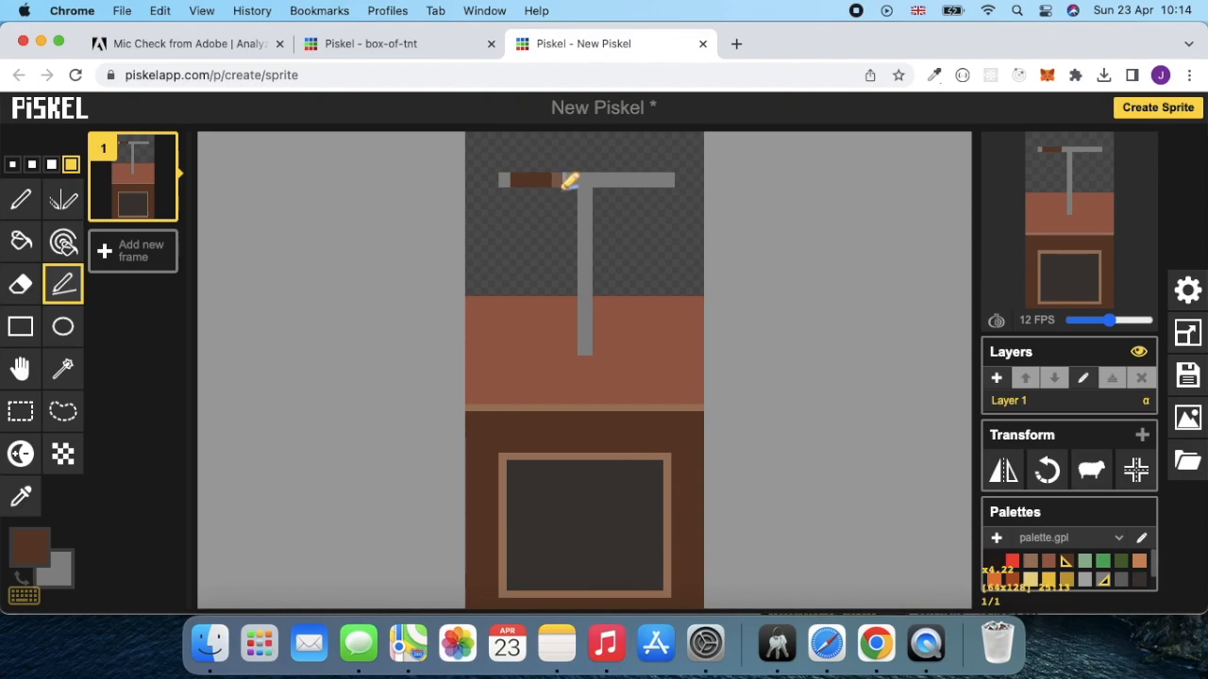
pyautogui.click(563, 182)
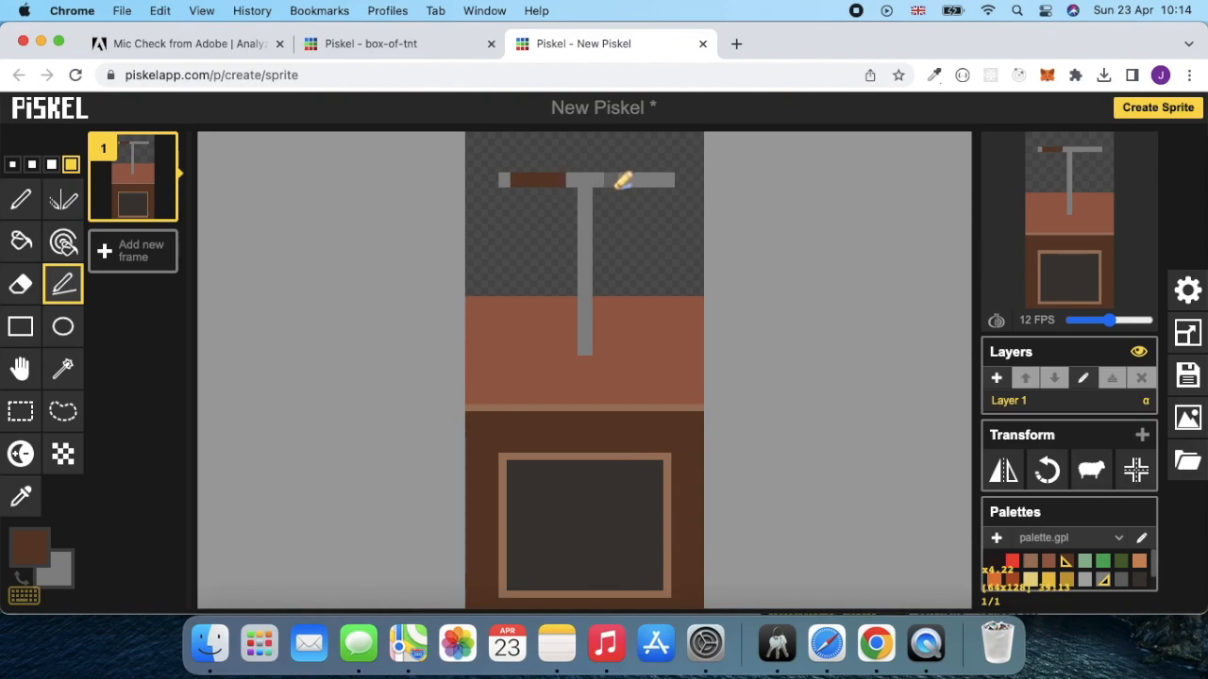
# Paint a matching dark brown grip on the right half of the plunger's crossbar, leaving its grey end uncovered
pyautogui.click(614, 181)
pyautogui.moveTo(642, 181); pyautogui.dragTo(651, 181)
pyautogui.click(650, 182)
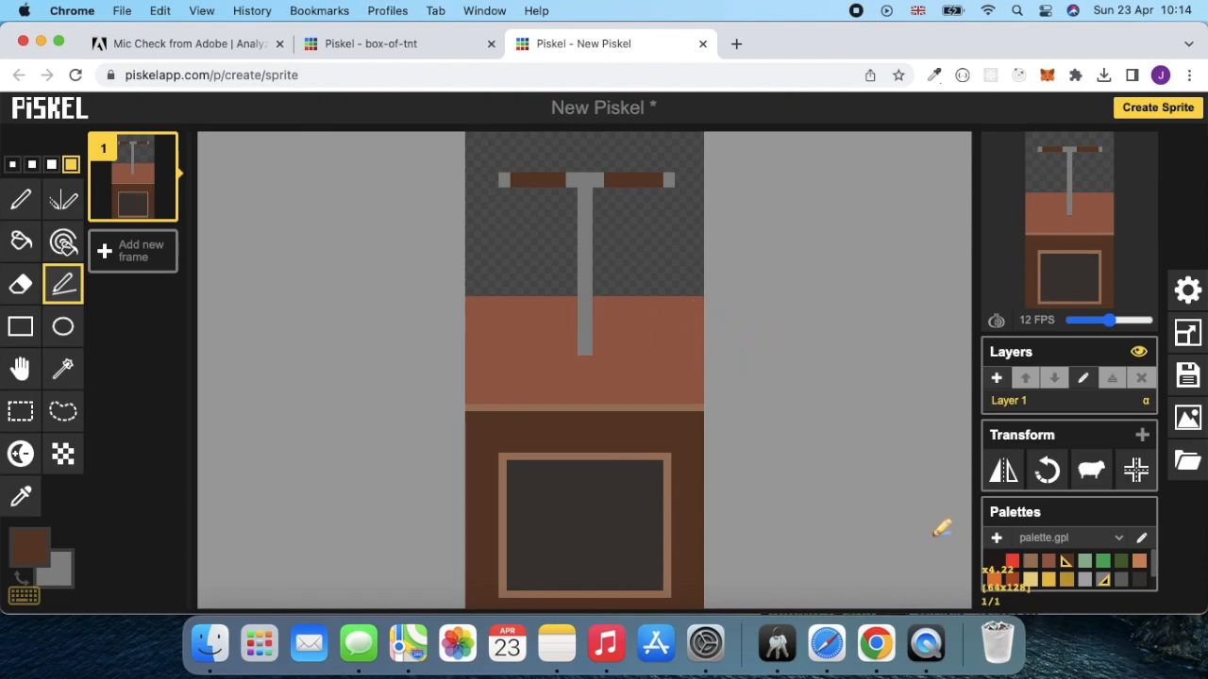
# Draw a 2-pixel-wide highlight in the lighter palette grey along the full length of the plunger's shaft
pyautogui.click(1090, 583)
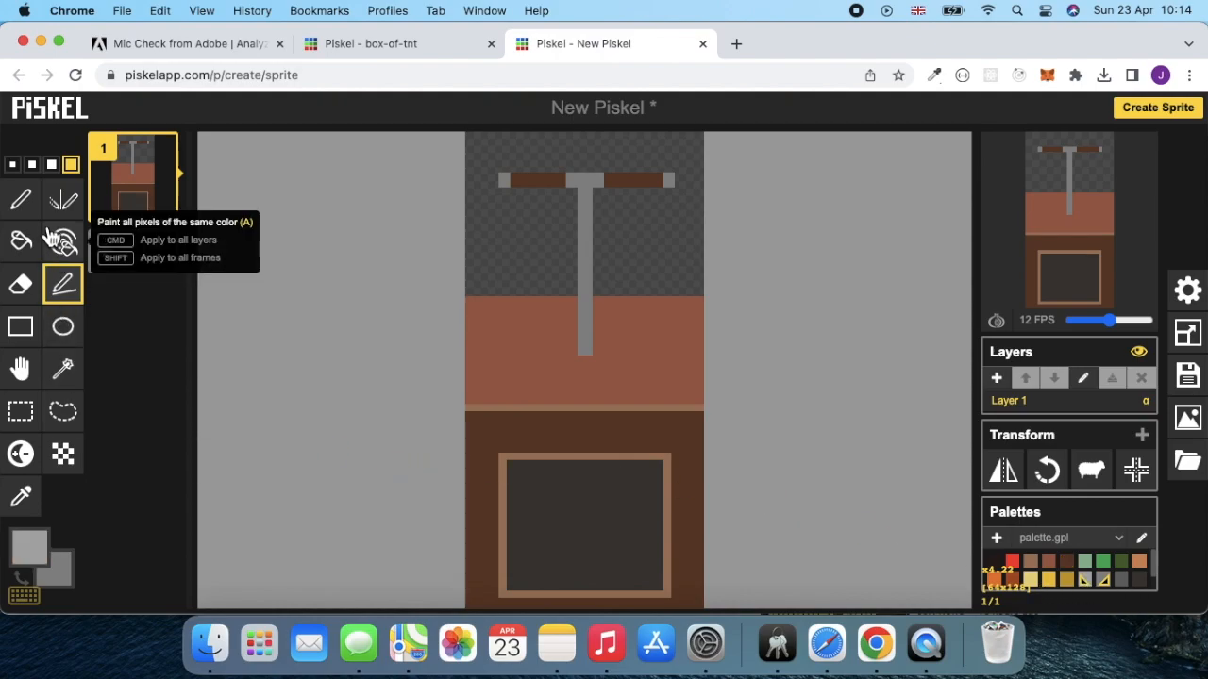
pyautogui.click(36, 168)
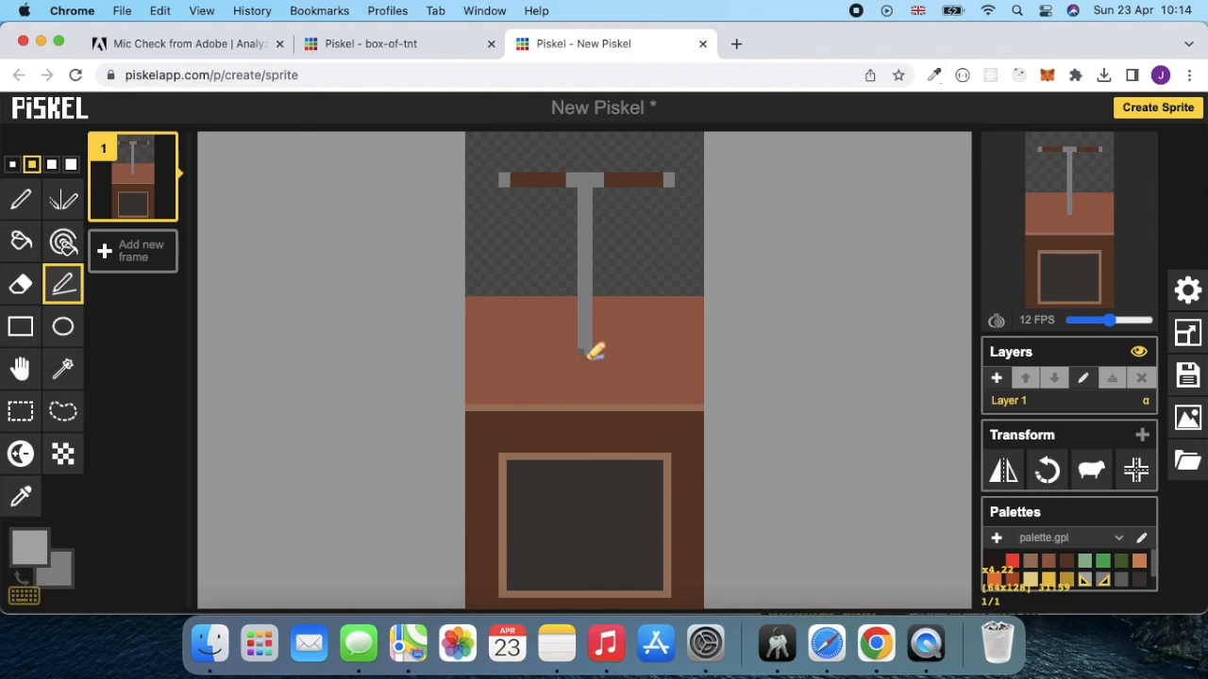
pyautogui.moveTo(591, 354); pyautogui.dragTo(585, 187)
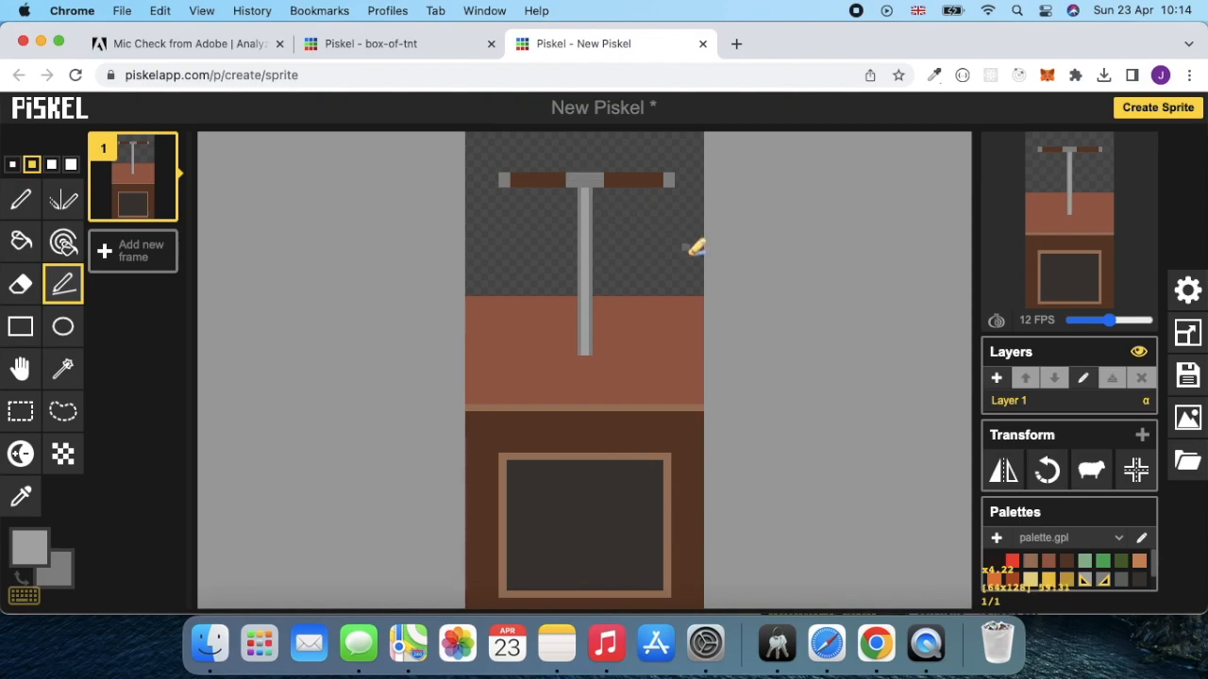
# Add 1-pixel light grey highlights along the upper edges of the crossbar's grey ends and centre piece
pyautogui.click(13, 166)
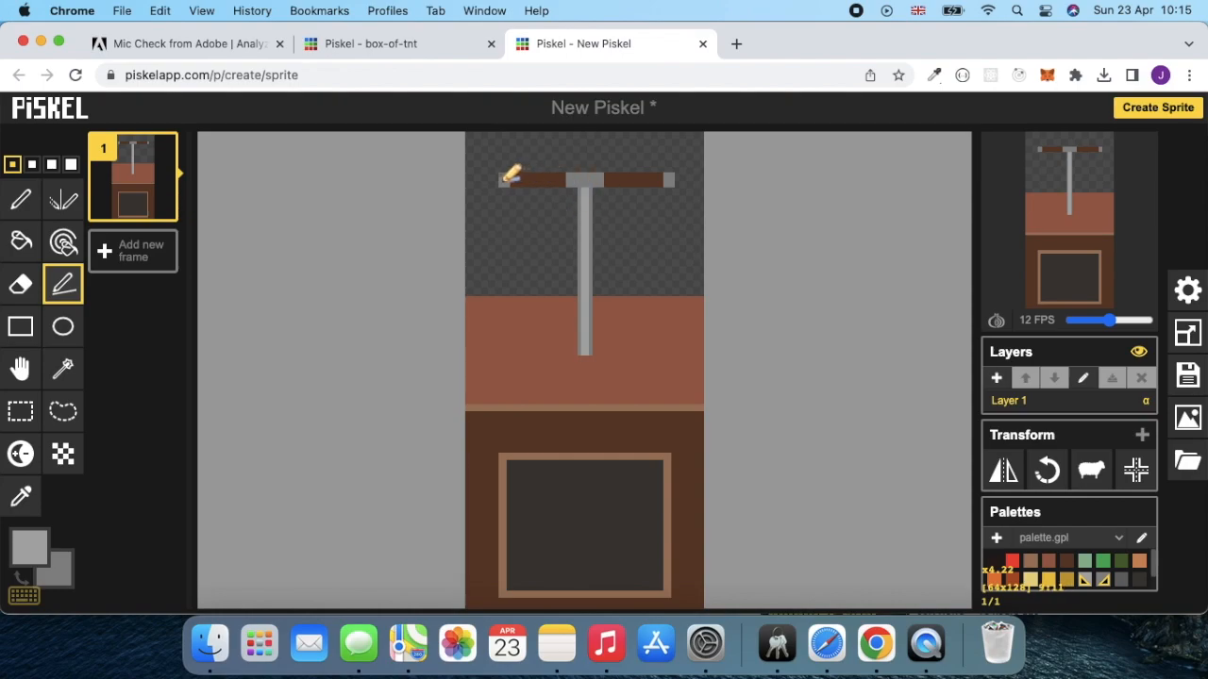
pyautogui.click(20, 212)
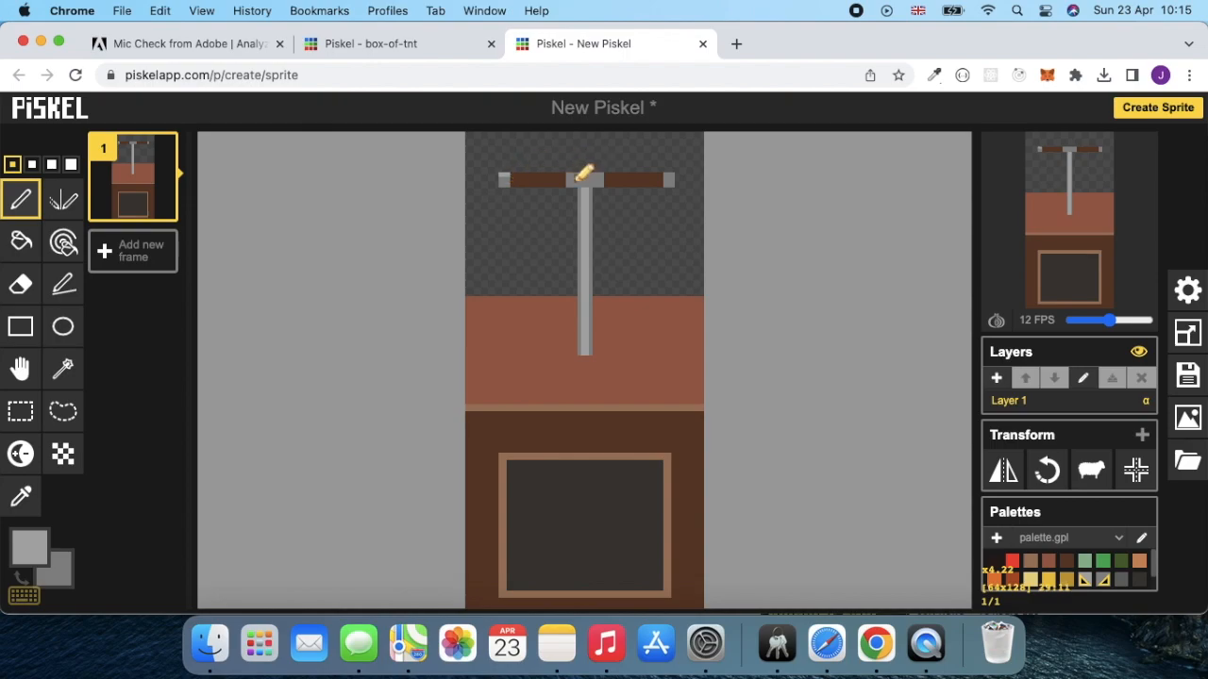
pyautogui.click(64, 284)
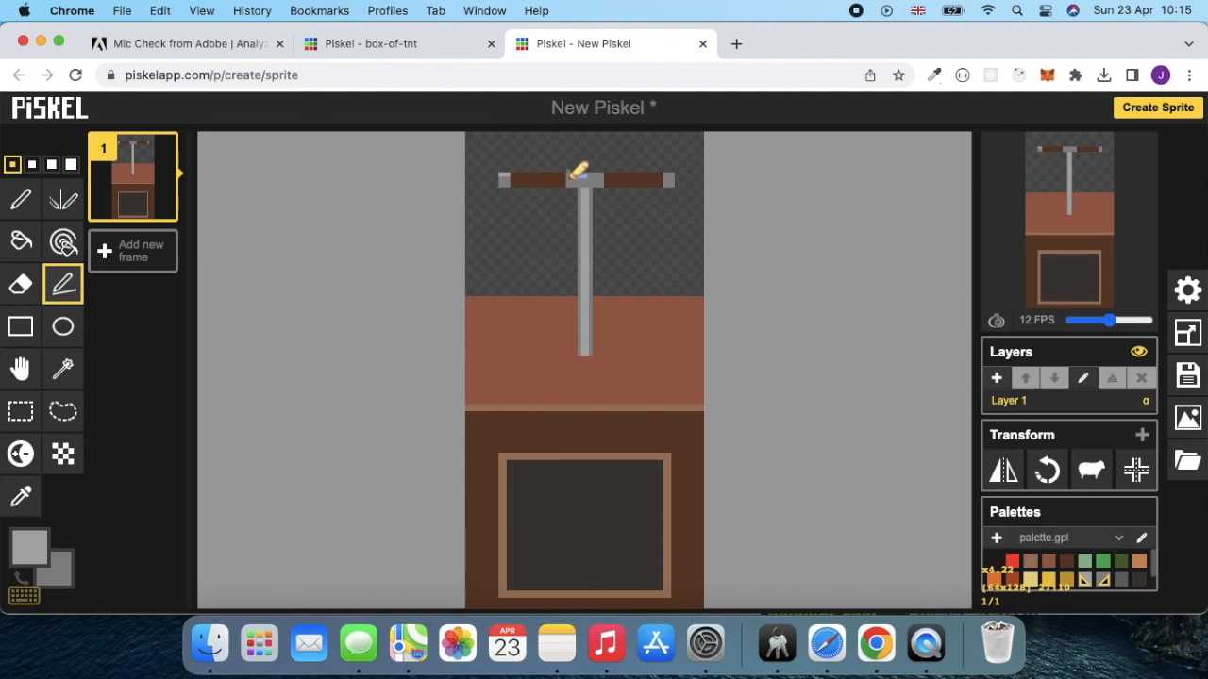
pyautogui.click(571, 175)
pyautogui.moveTo(571, 175); pyautogui.dragTo(602, 173)
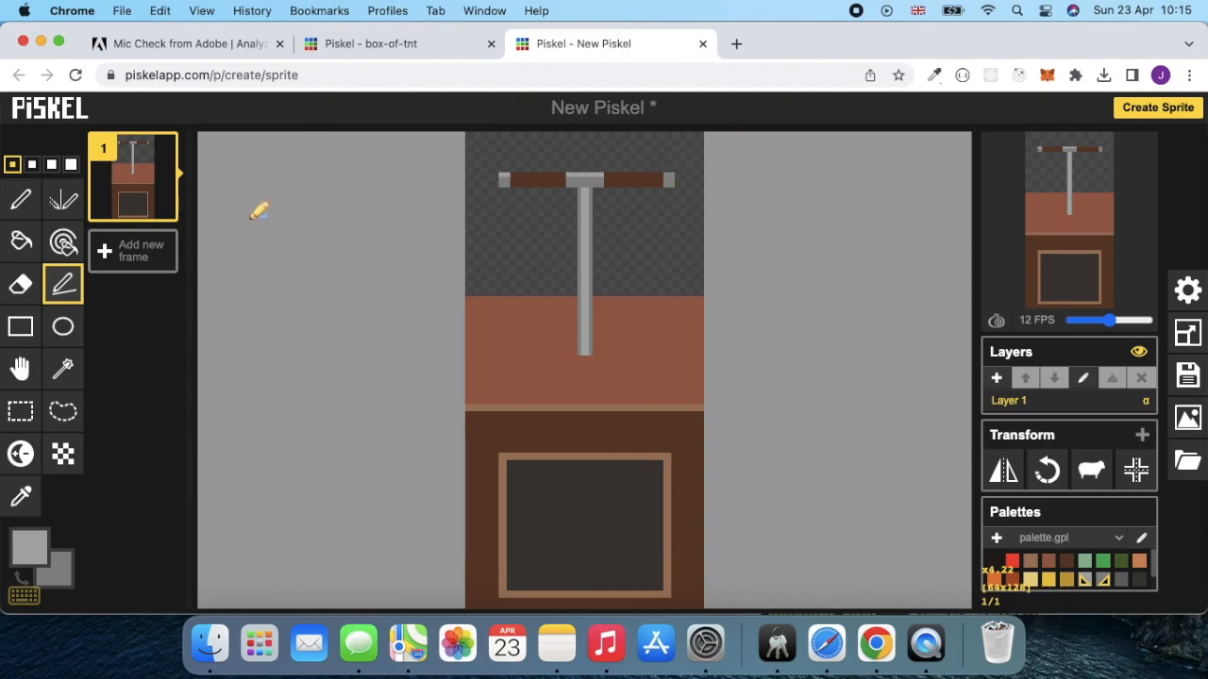
pyautogui.click(21, 199)
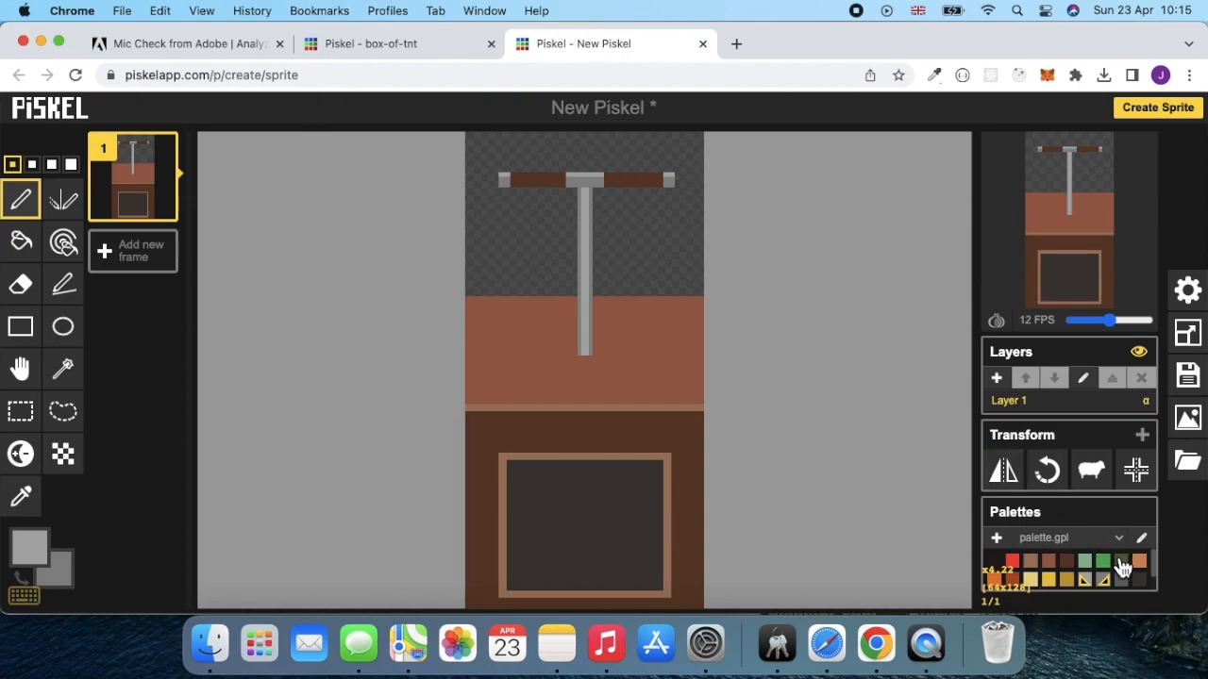
# Shade the lower edges of the crossbar's grey parts in dark grey and speckle the grips and shaft with the Lighten tool
pyautogui.click(1122, 582)
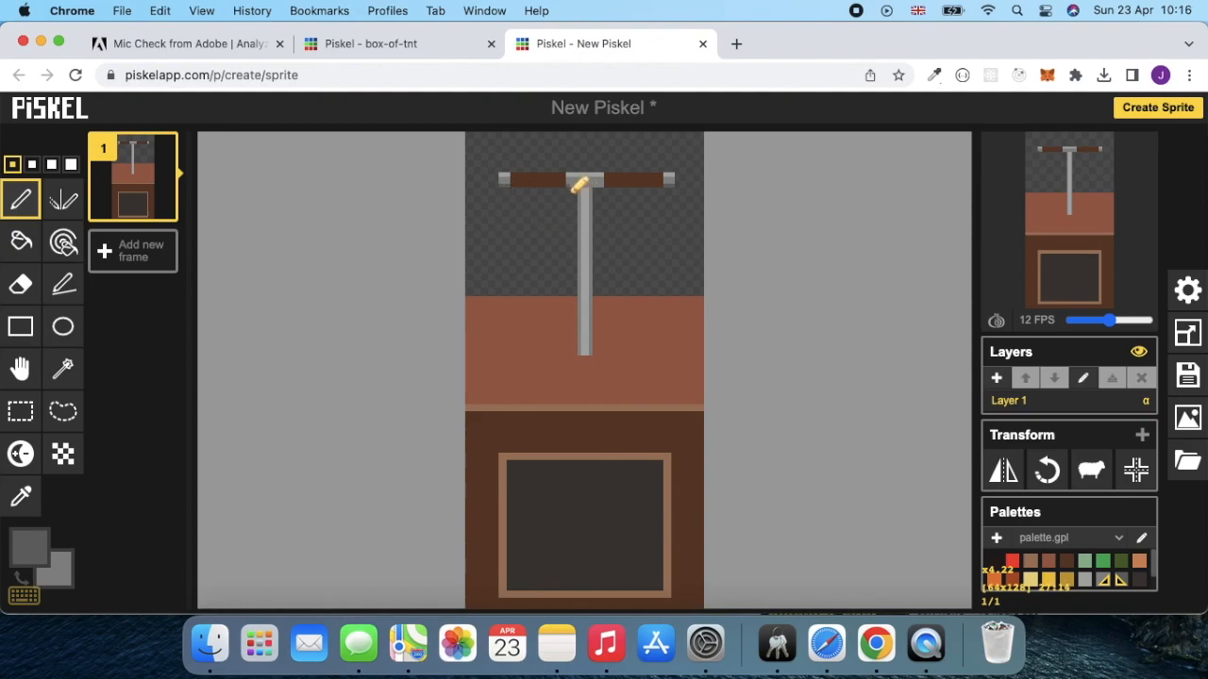
pyautogui.click(79, 284)
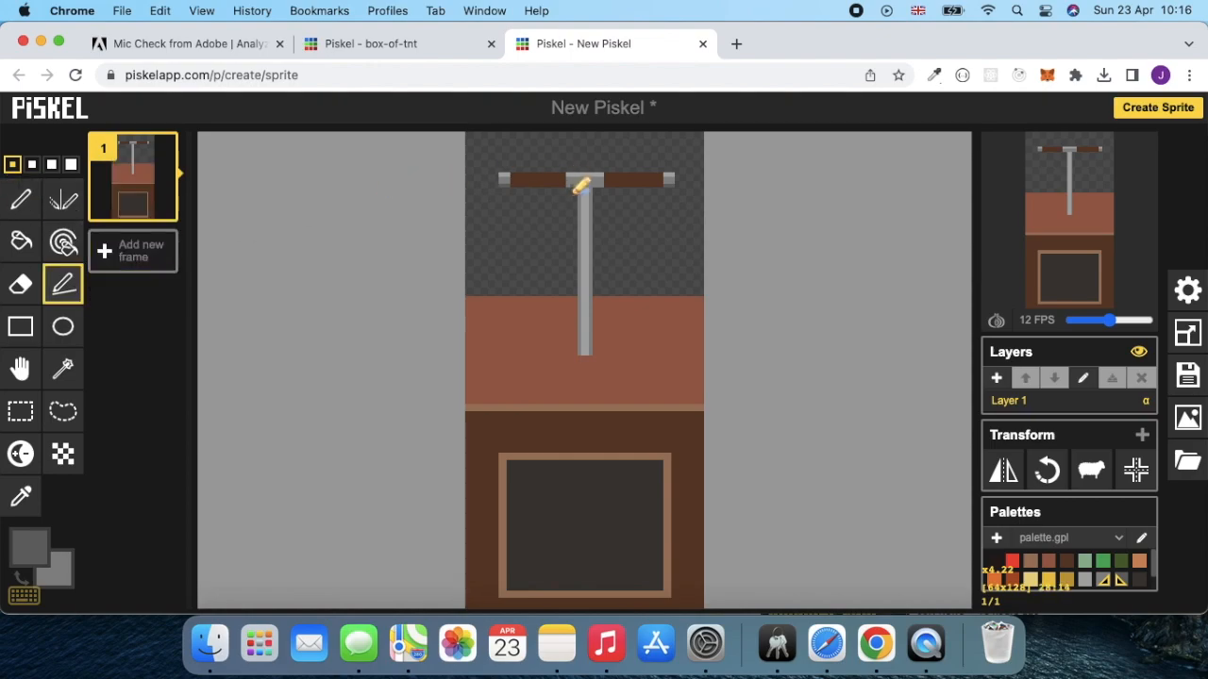
pyautogui.moveTo(574, 187); pyautogui.dragTo(602, 184)
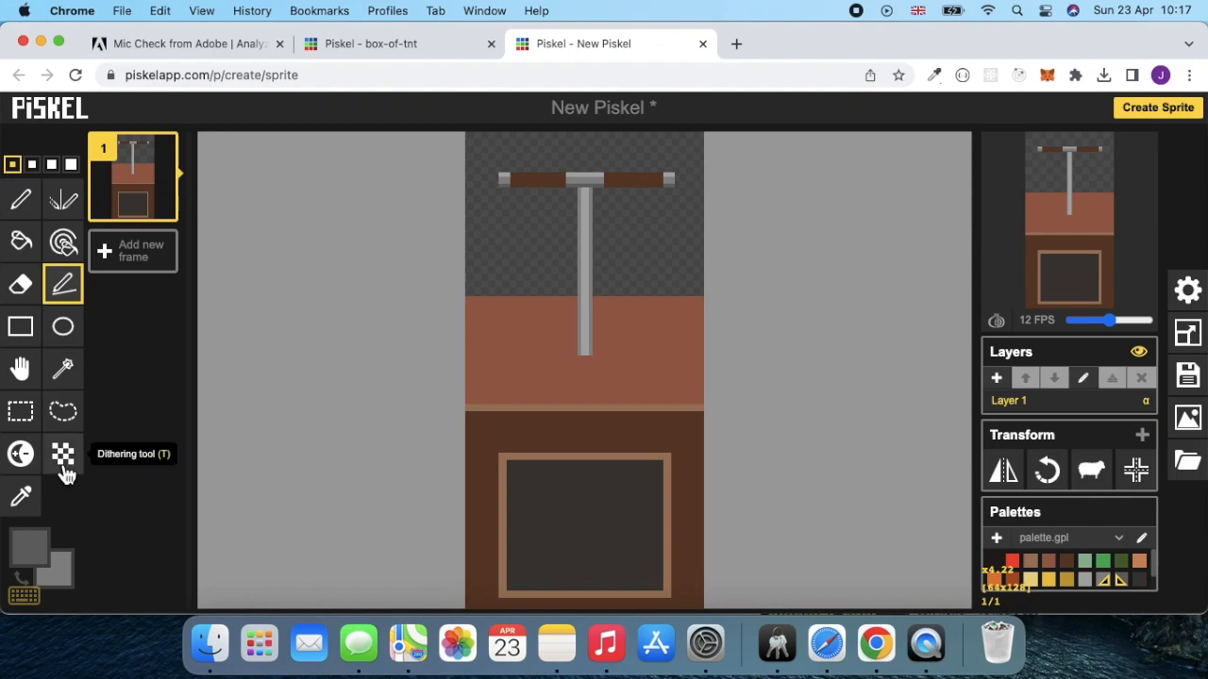
pyautogui.click(22, 461)
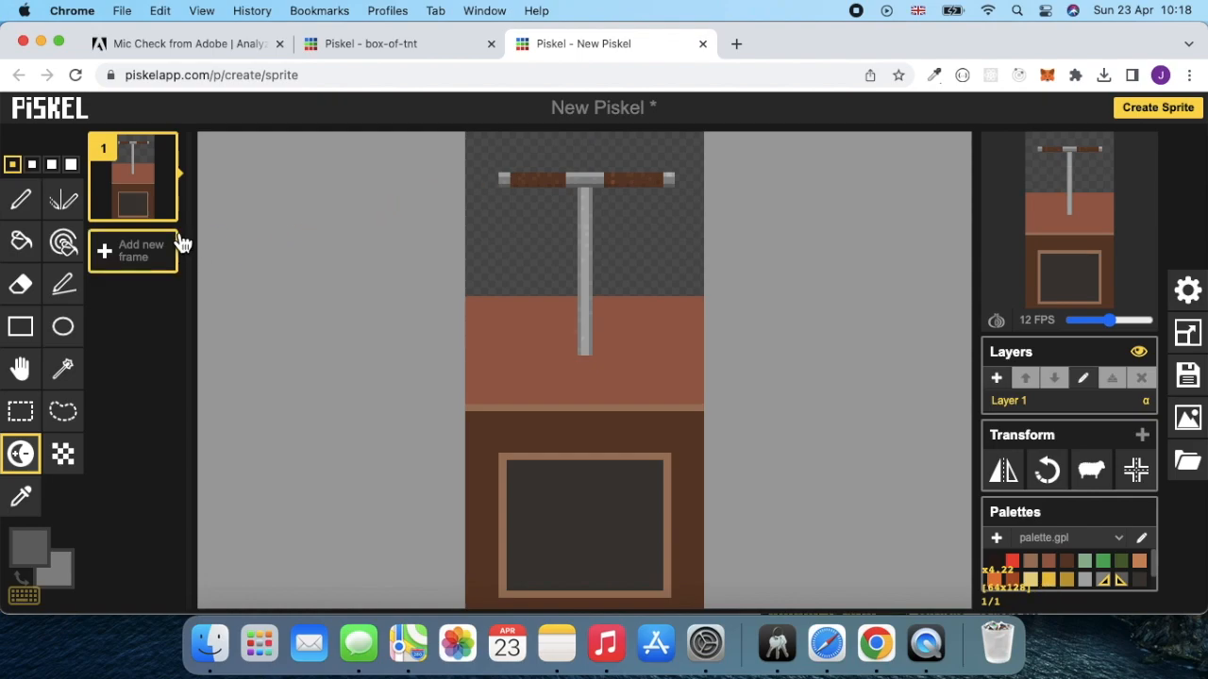
# Duplicate frame 1 and erase the top 4 pixels of the plunger's shaft in the copy with the 4-pixel eraser
pyautogui.moveTo(172, 226)
pyautogui.click(163, 208)
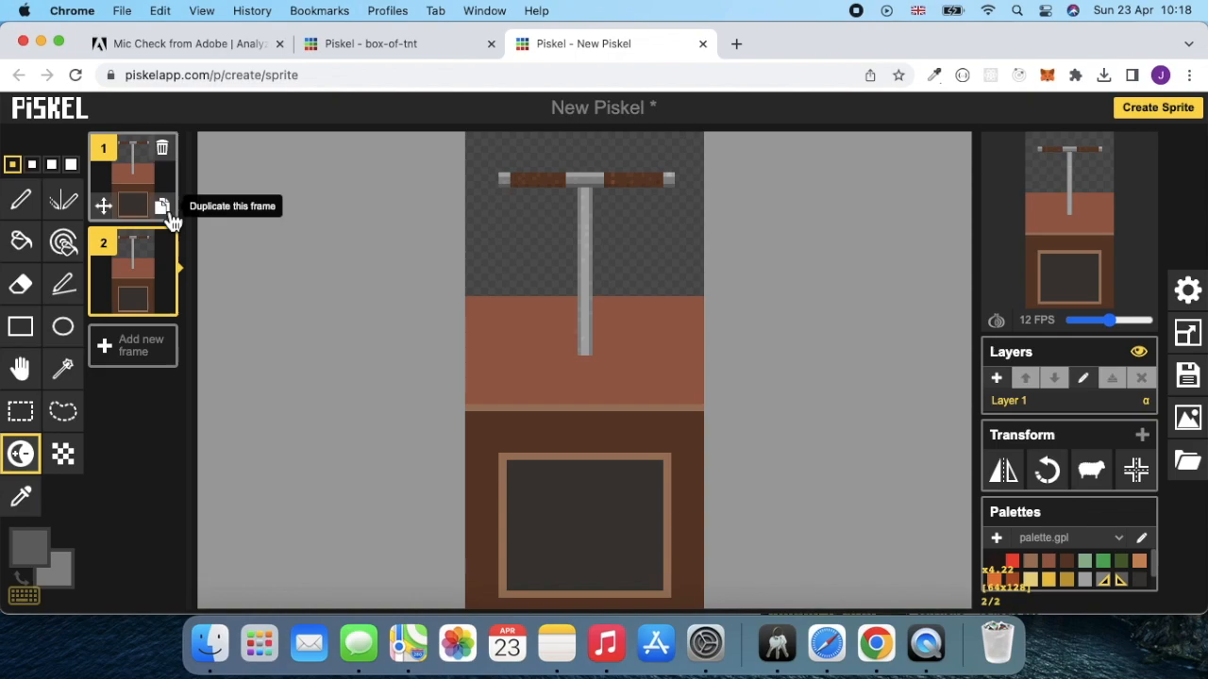
pyautogui.click(21, 283)
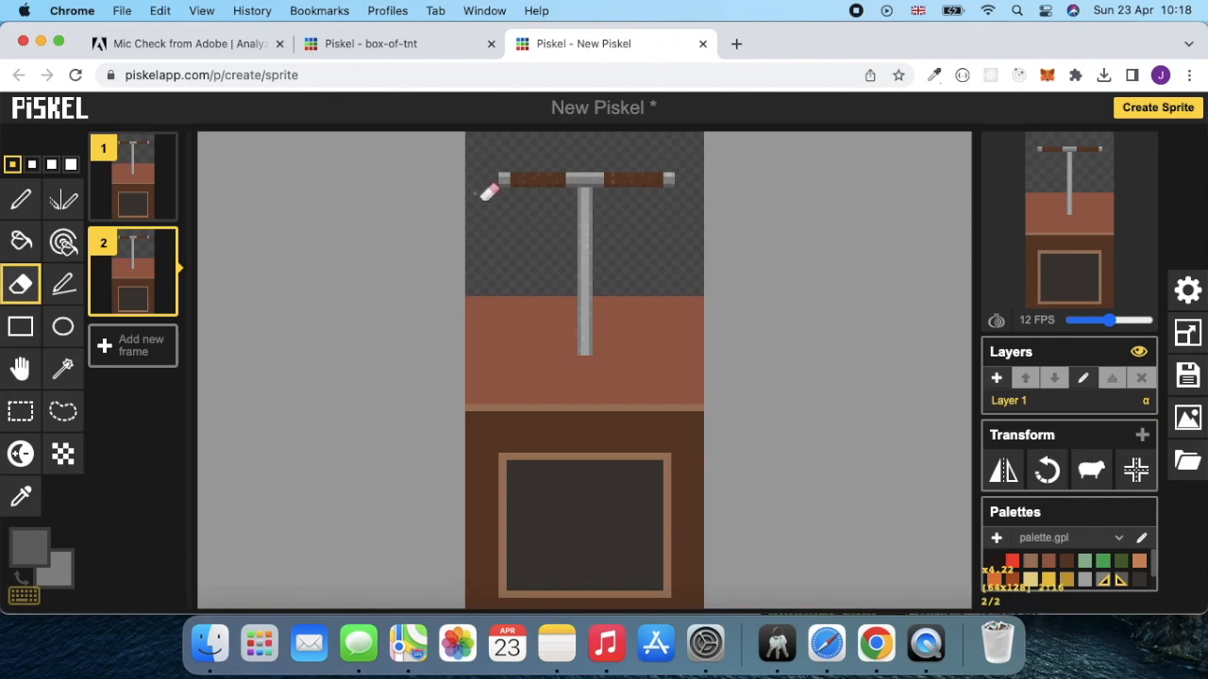
pyautogui.click(72, 166)
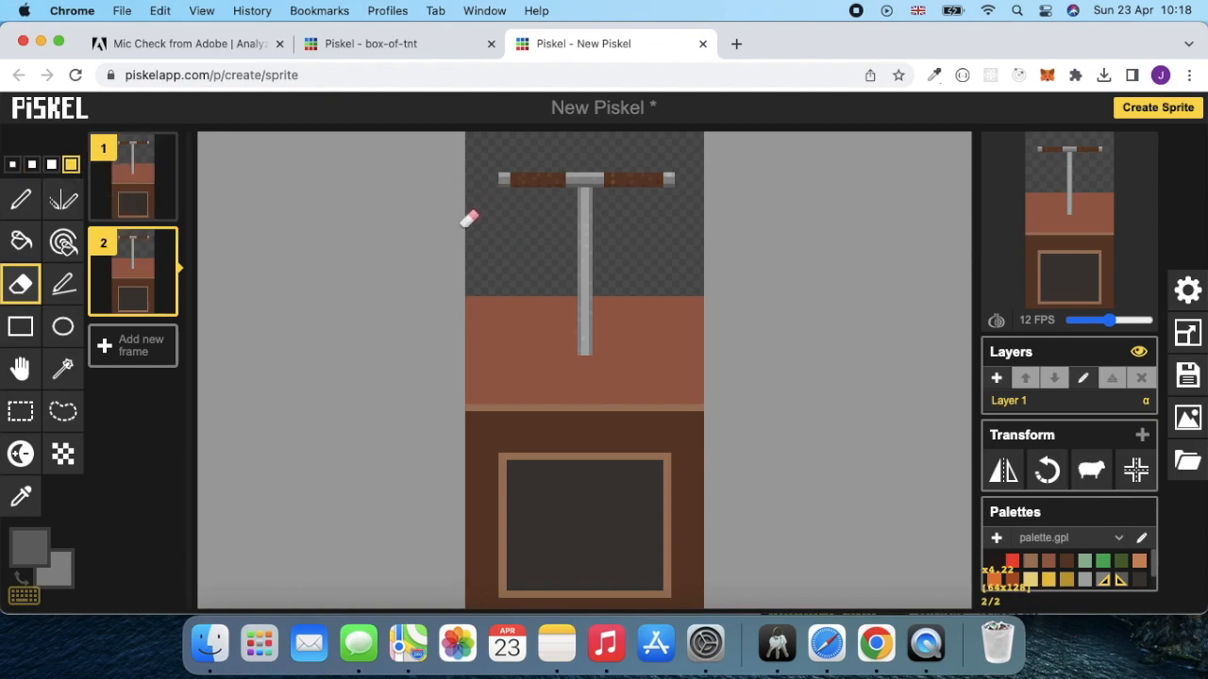
pyautogui.click(586, 196)
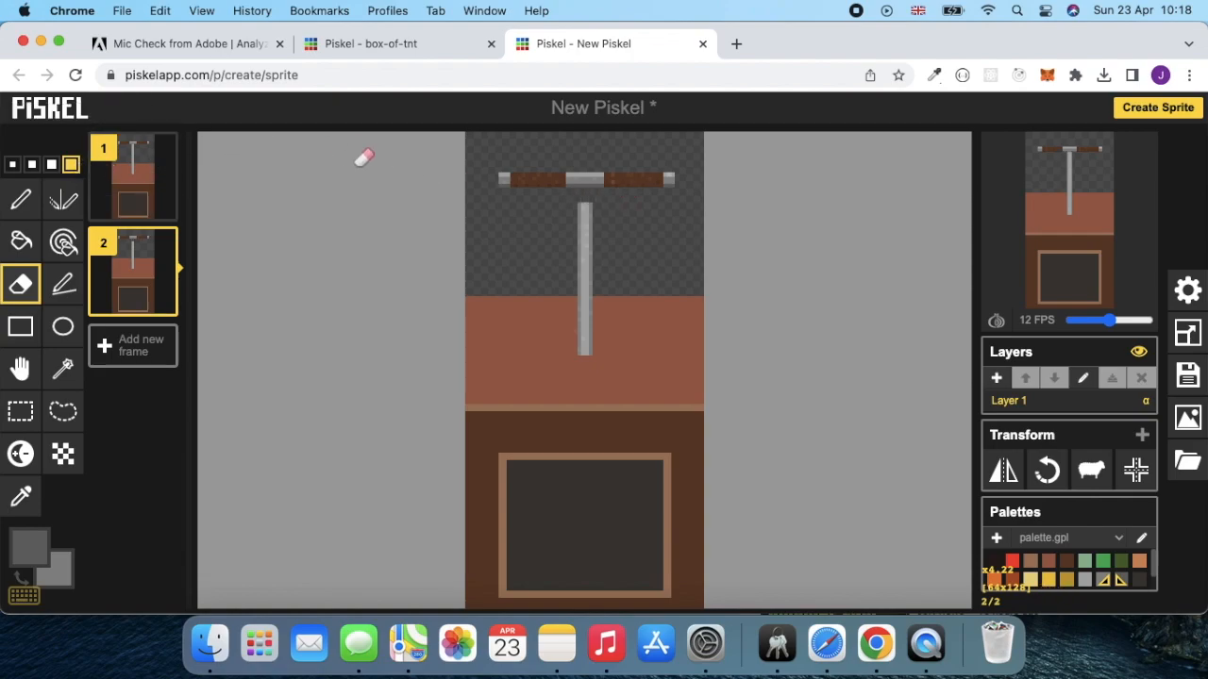
pyautogui.click(587, 196)
# Select the detached crossbar in frame 2 and move it down 4 pixels onto the top of the shortened shaft
pyautogui.click(28, 415)
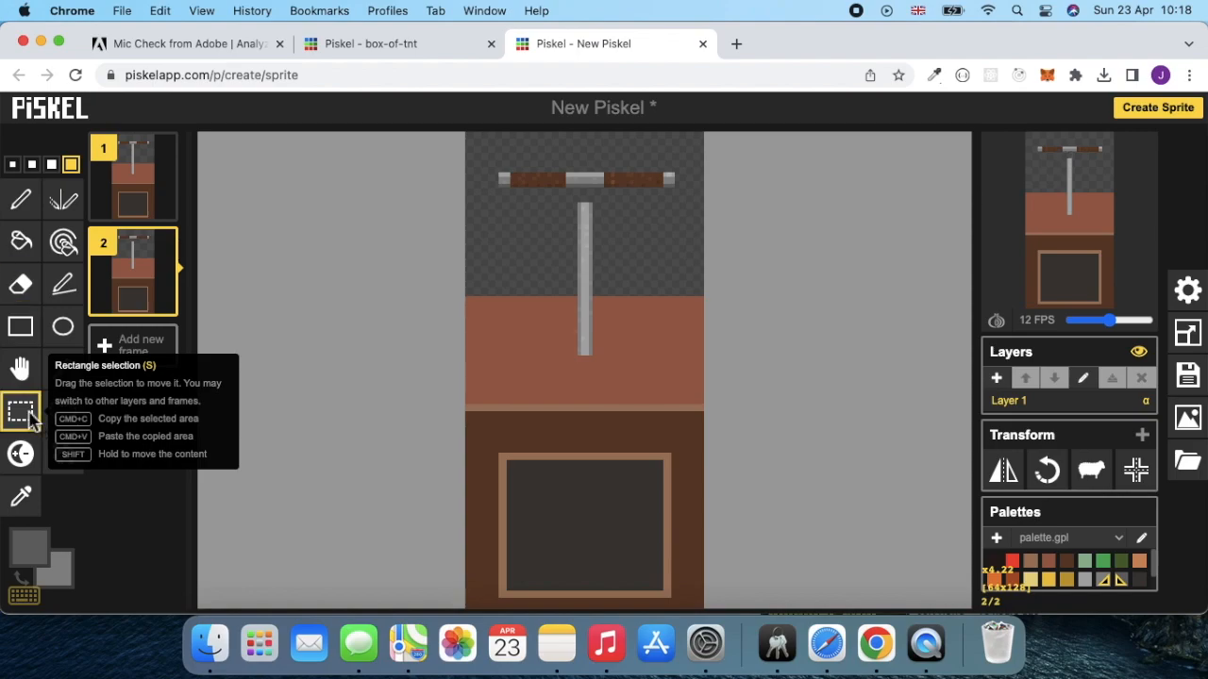
pyautogui.moveTo(497, 162); pyautogui.dragTo(678, 187)
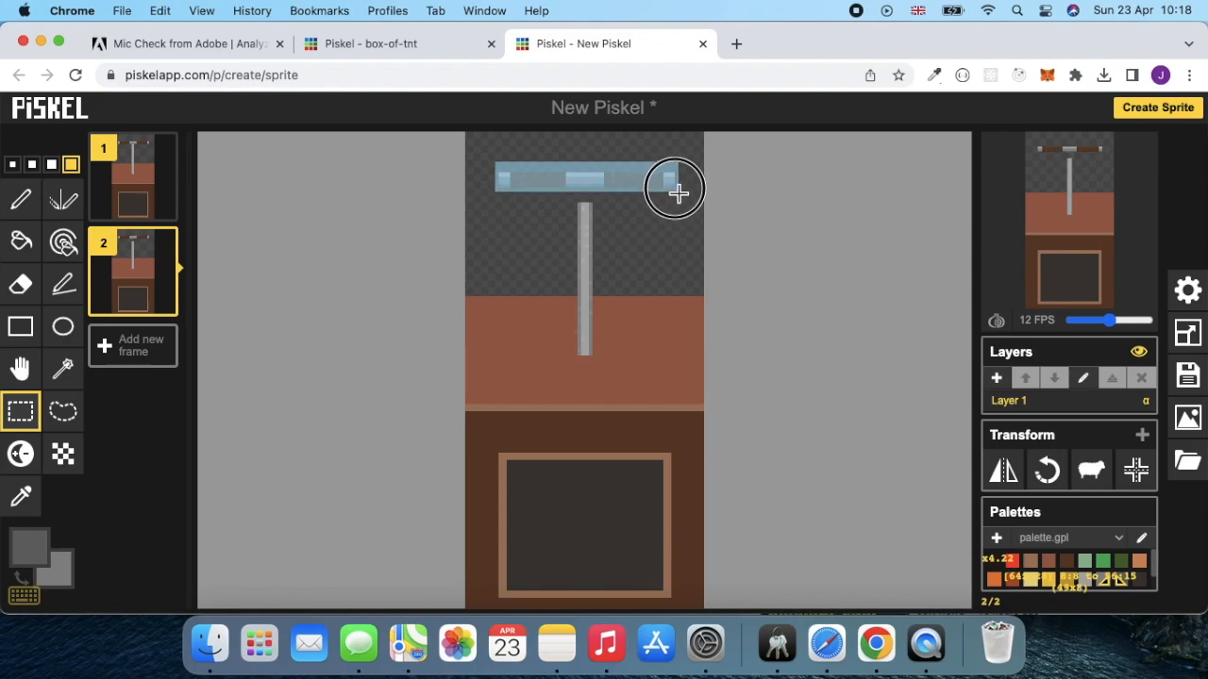
pyautogui.moveTo(677, 188); pyautogui.dragTo(678, 192)
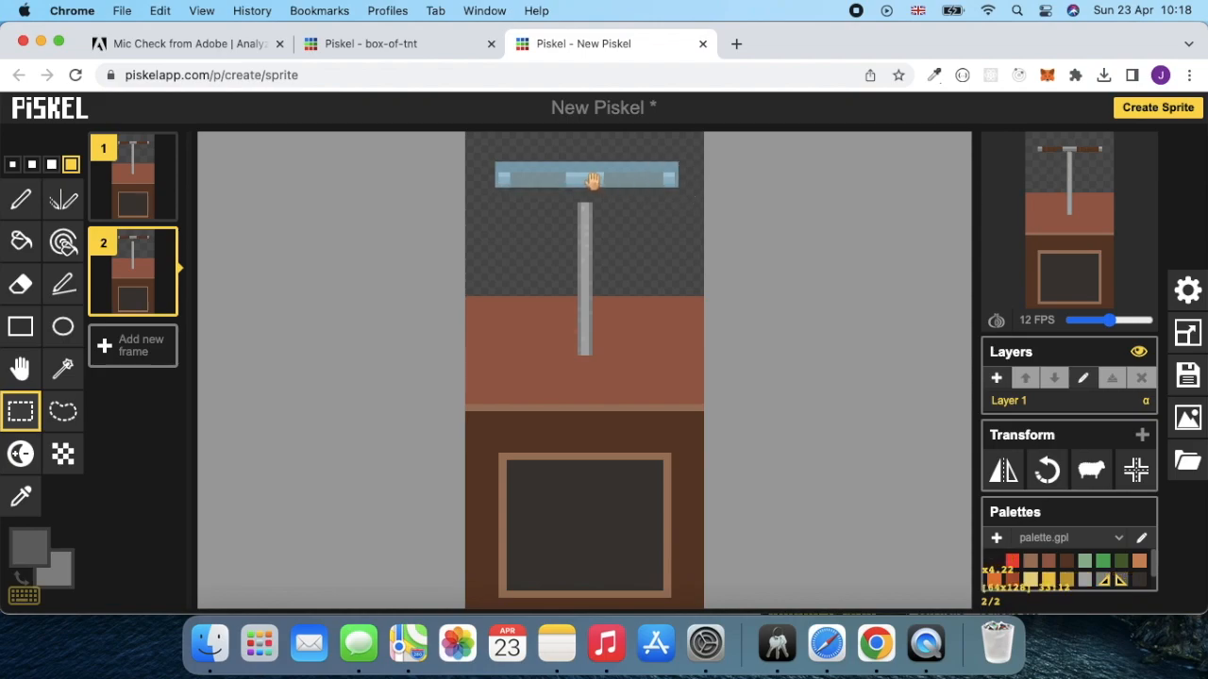
pyautogui.moveTo(592, 181); pyautogui.dragTo(588, 194)
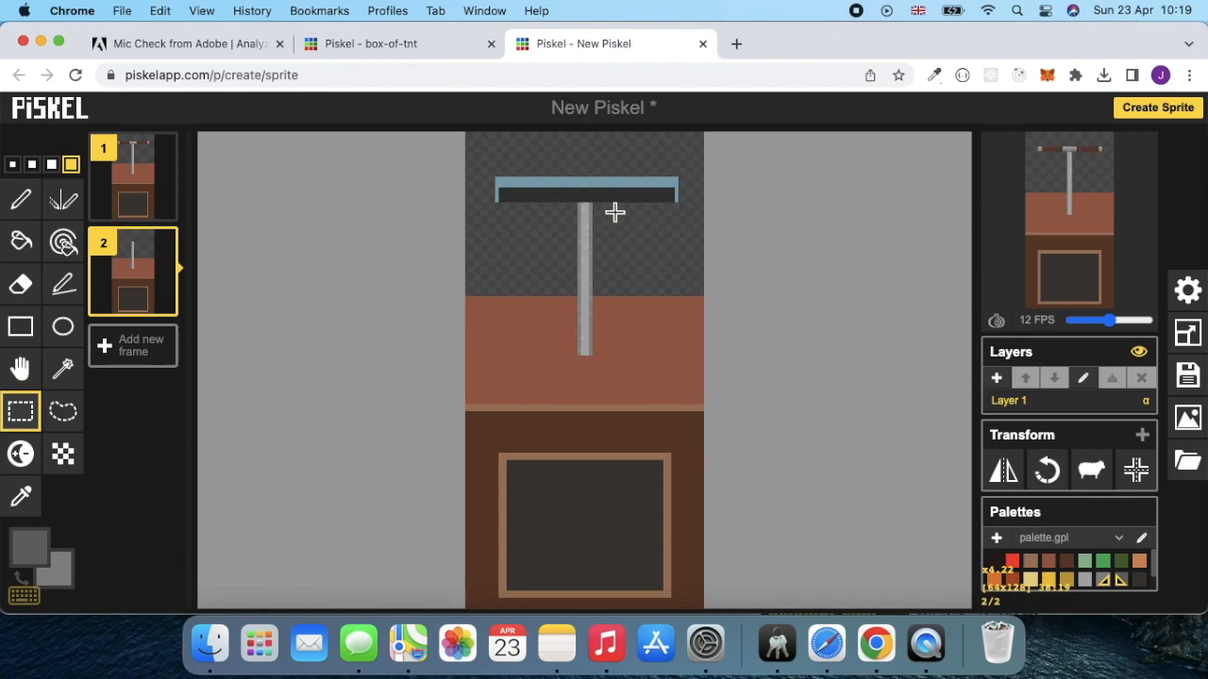
pyautogui.click(628, 222)
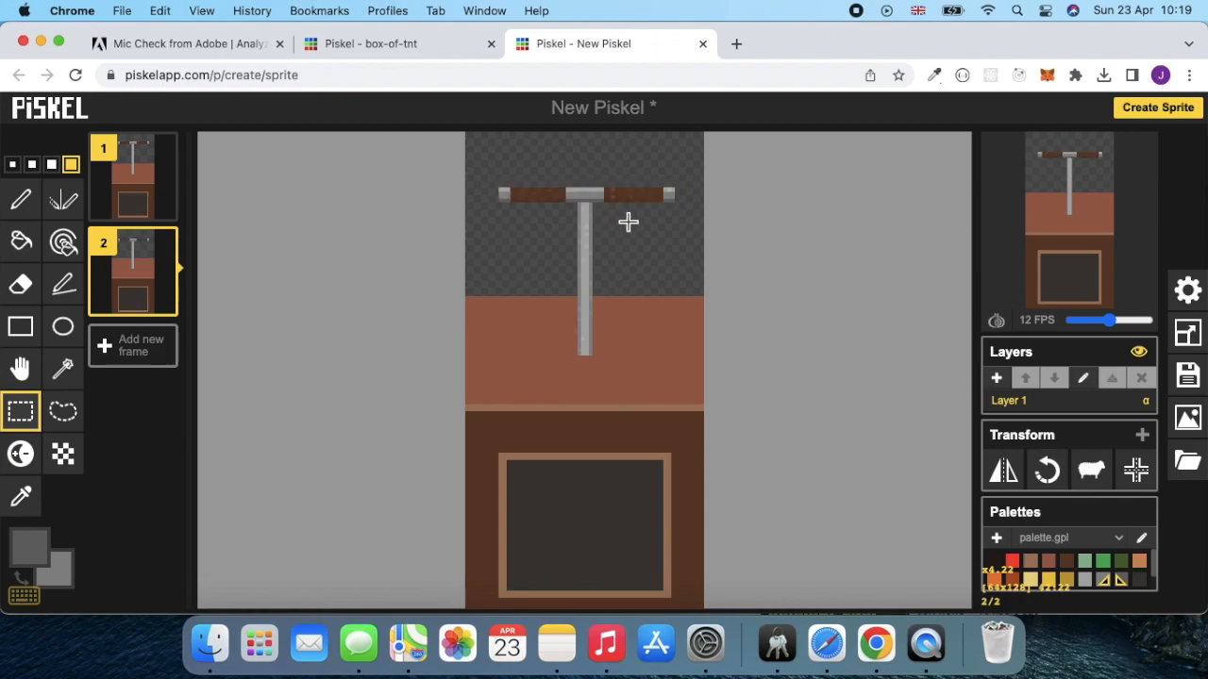
# Duplicate frame 2 and lower the plunger in frame 3 by erasing the shaft's top 4 pixels and moving the crossbar down onto it
pyautogui.moveTo(164, 302)
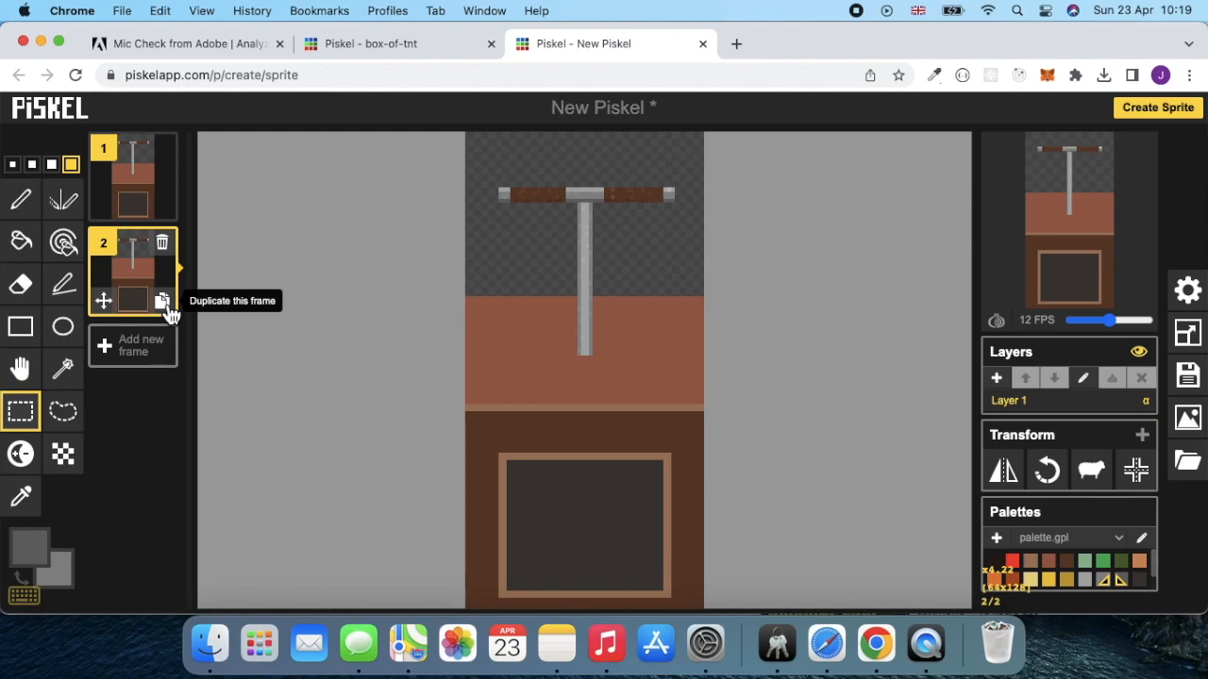
pyautogui.click(163, 302)
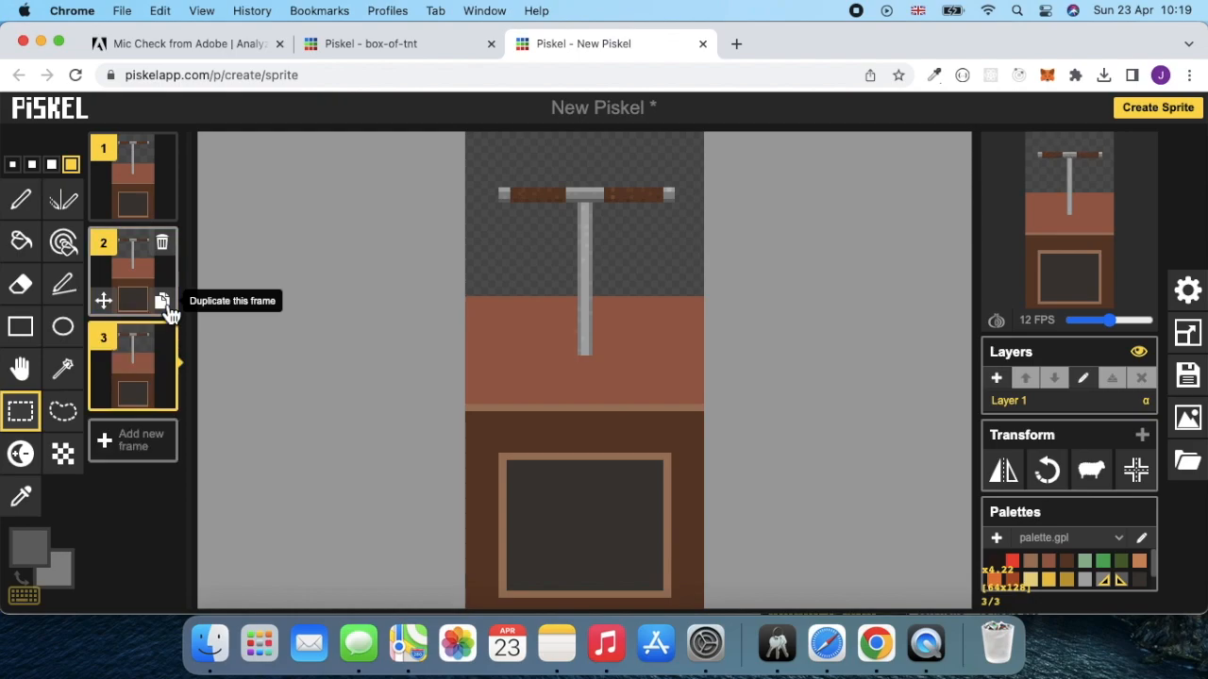
pyautogui.click(21, 283)
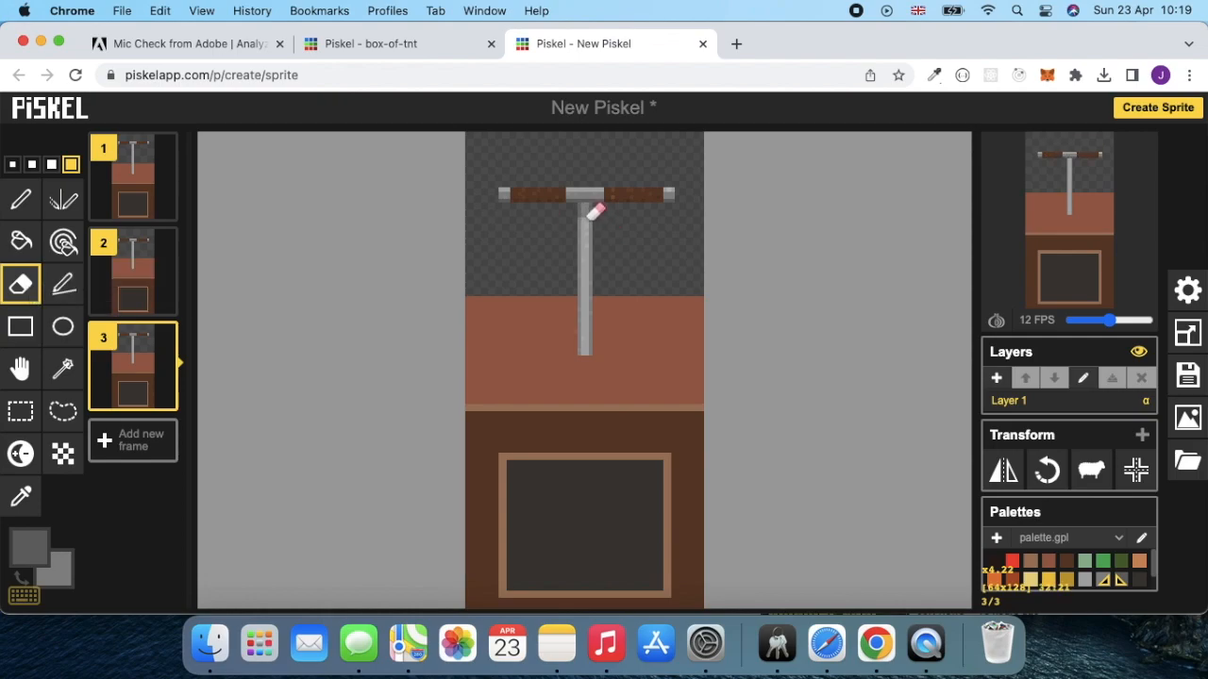
pyautogui.click(20, 411)
pyautogui.moveTo(499, 189); pyautogui.dragTo(676, 202)
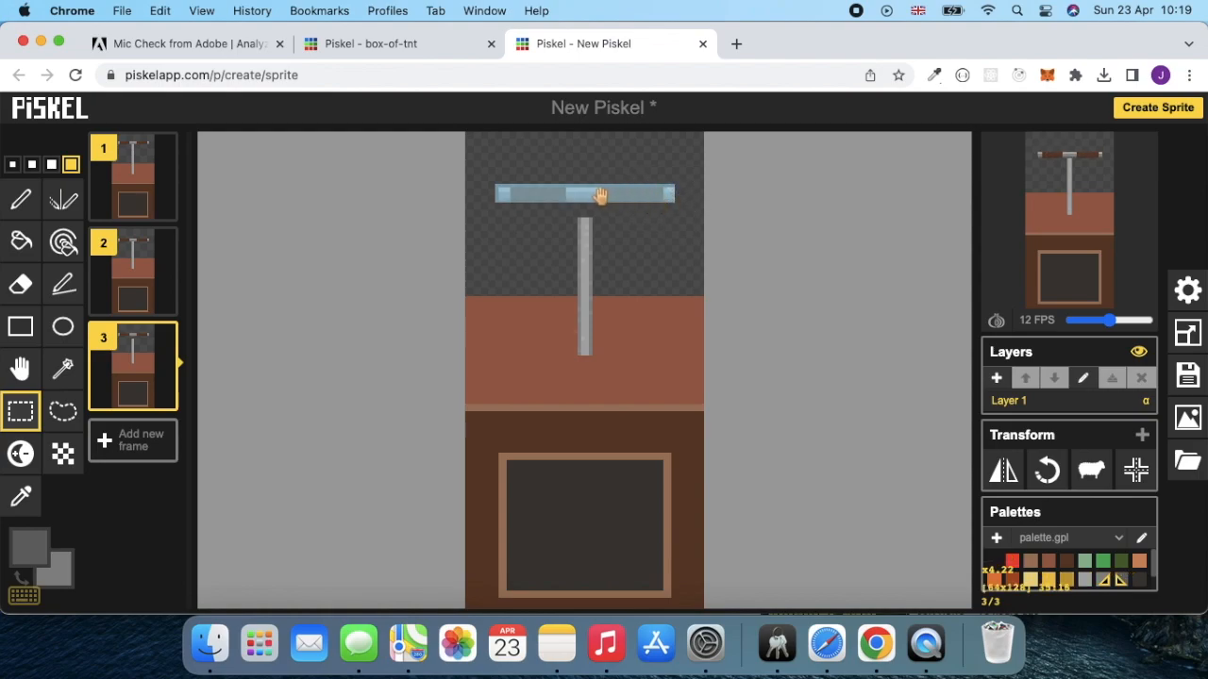
pyautogui.moveTo(600, 195); pyautogui.dragTo(601, 210)
pyautogui.click(615, 242)
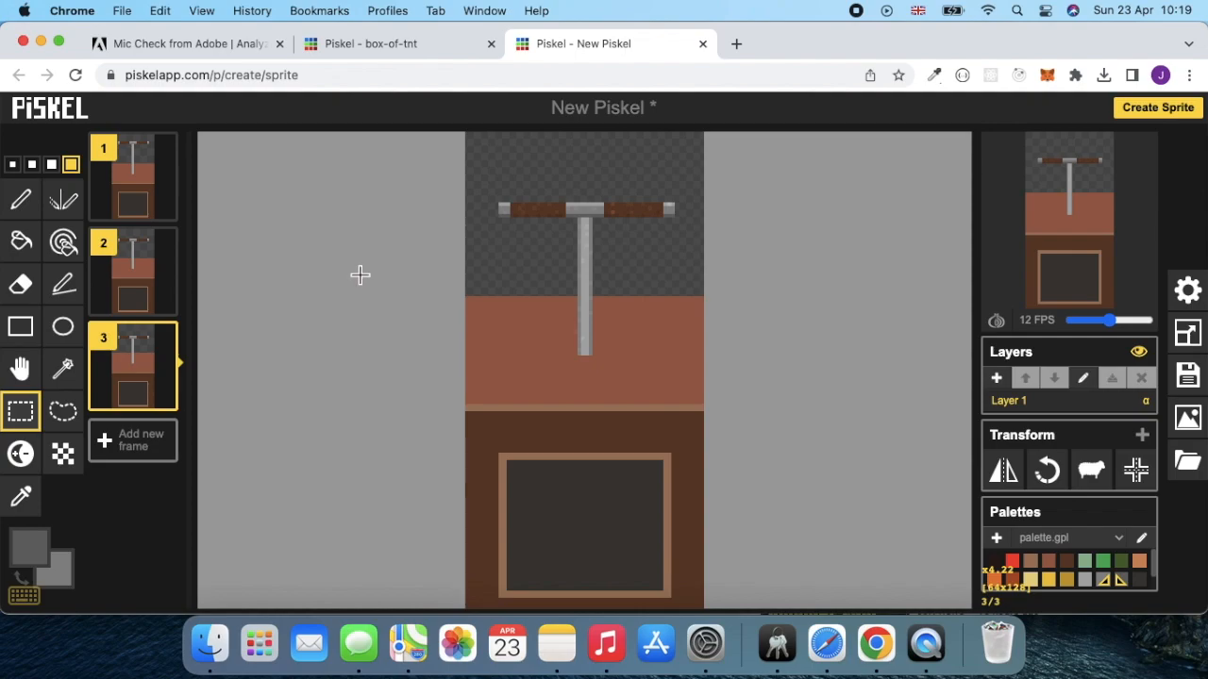
# Duplicate frame 3 and lower the plunger in frame 4 by another 4 pixels, trimming the shaft's top and moving the crossbar down
pyautogui.moveTo(175, 404)
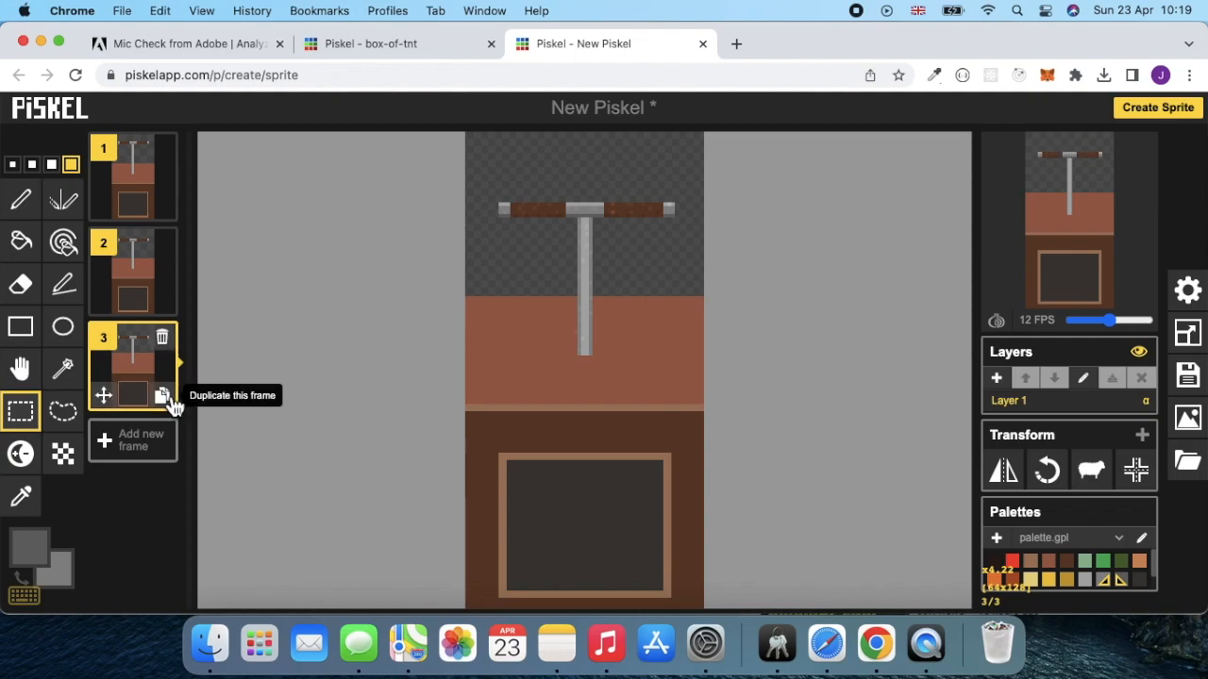
pyautogui.click(163, 396)
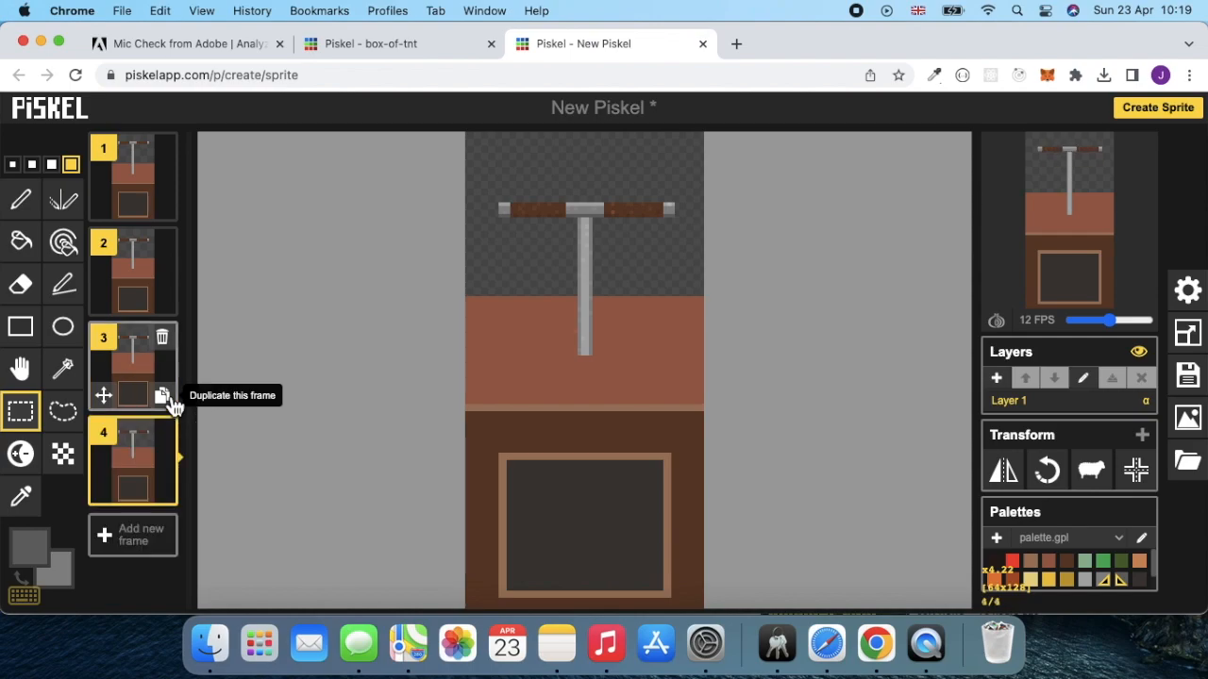
pyautogui.click(24, 296)
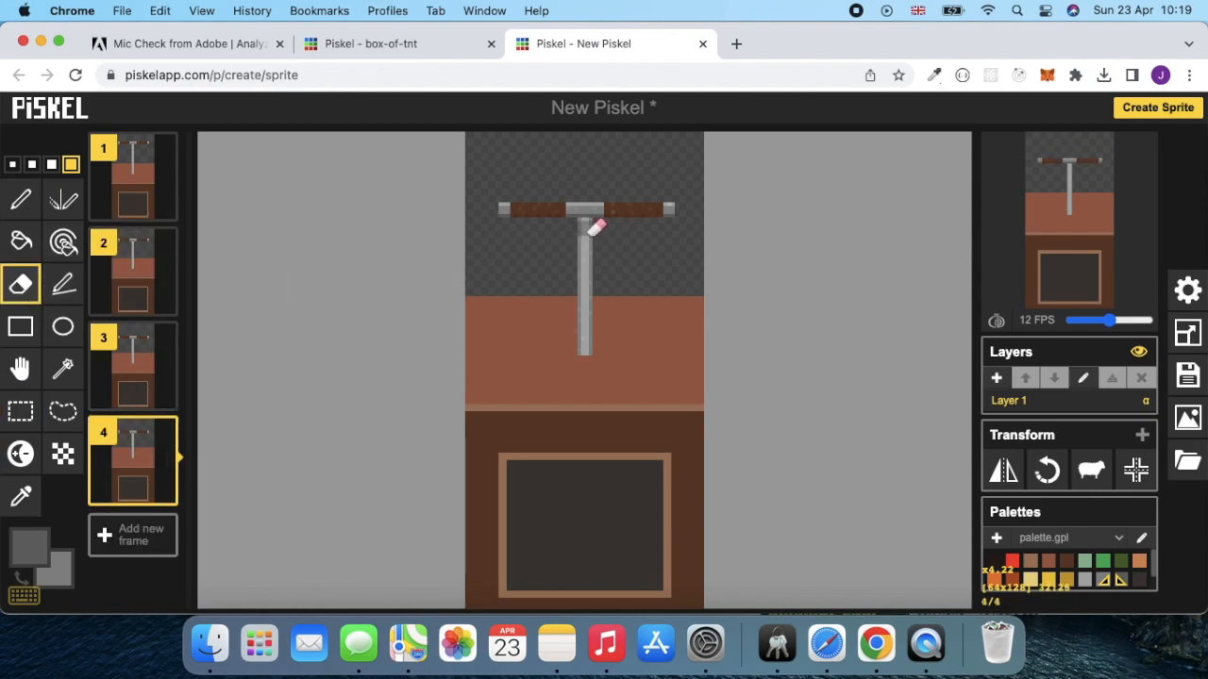
pyautogui.click(21, 412)
pyautogui.moveTo(499, 195); pyautogui.dragTo(675, 219)
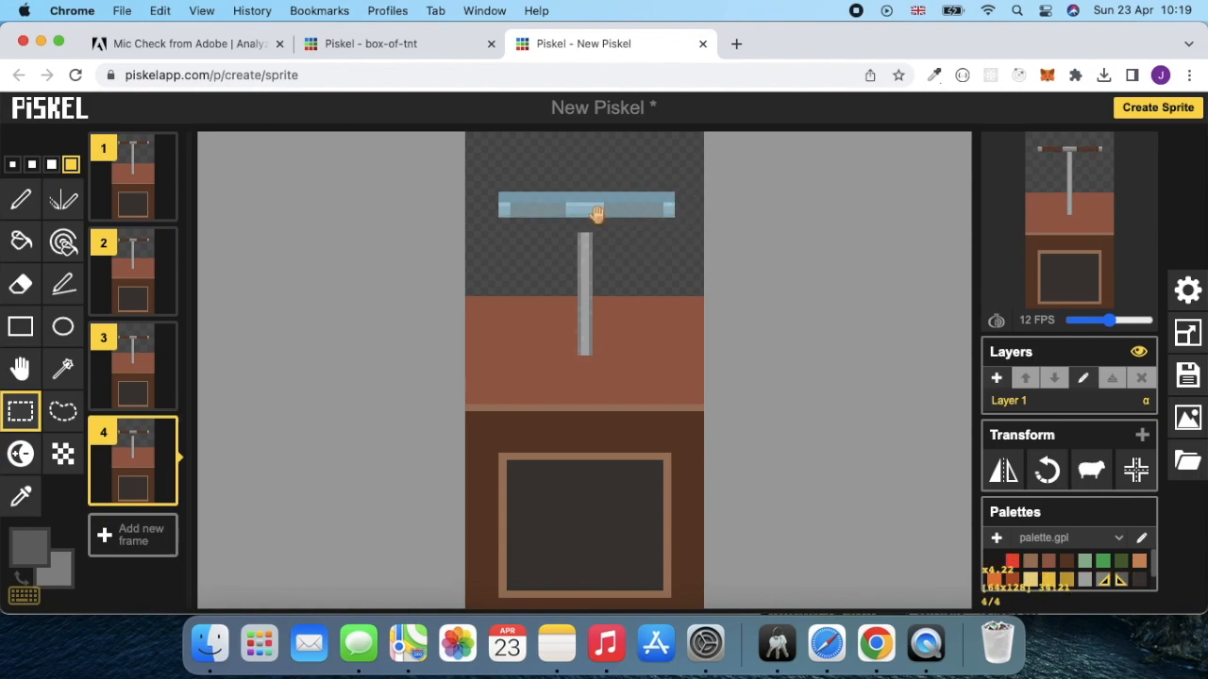
pyautogui.moveTo(596, 214); pyautogui.dragTo(597, 230)
pyautogui.click(620, 248)
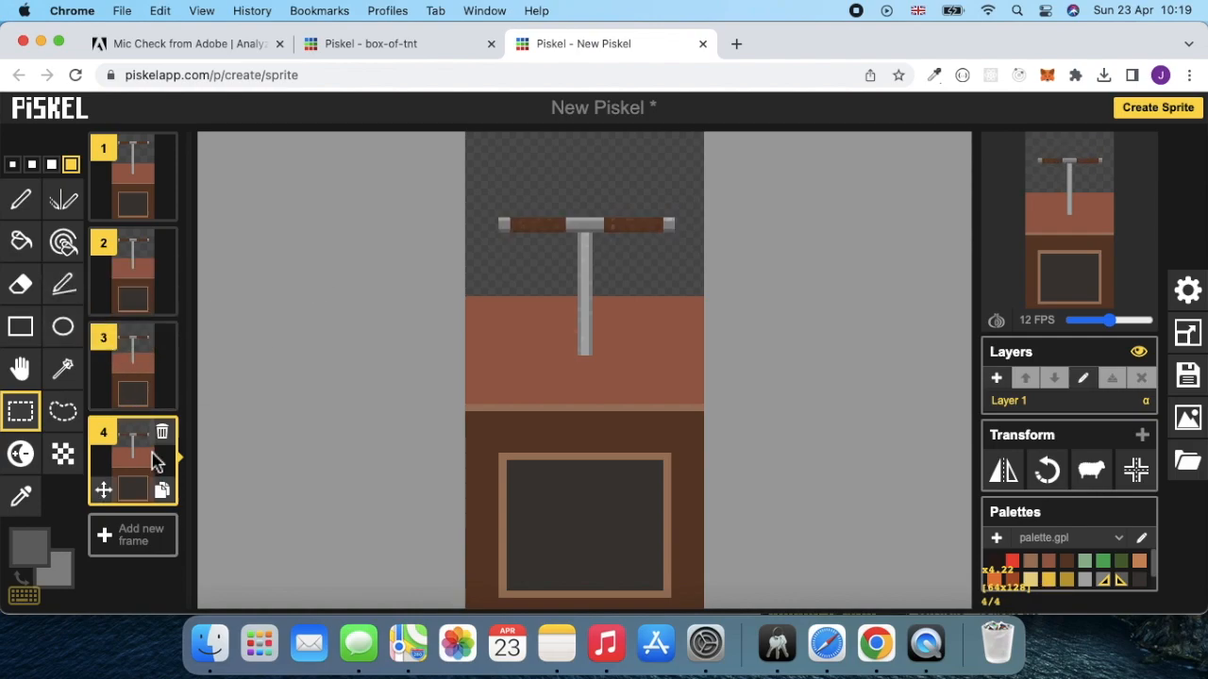
# Duplicate frame 4 and lower the plunger in frame 5 by erasing the shaft's top 4 pixels and moving the crossbar down onto it
pyautogui.click(166, 490)
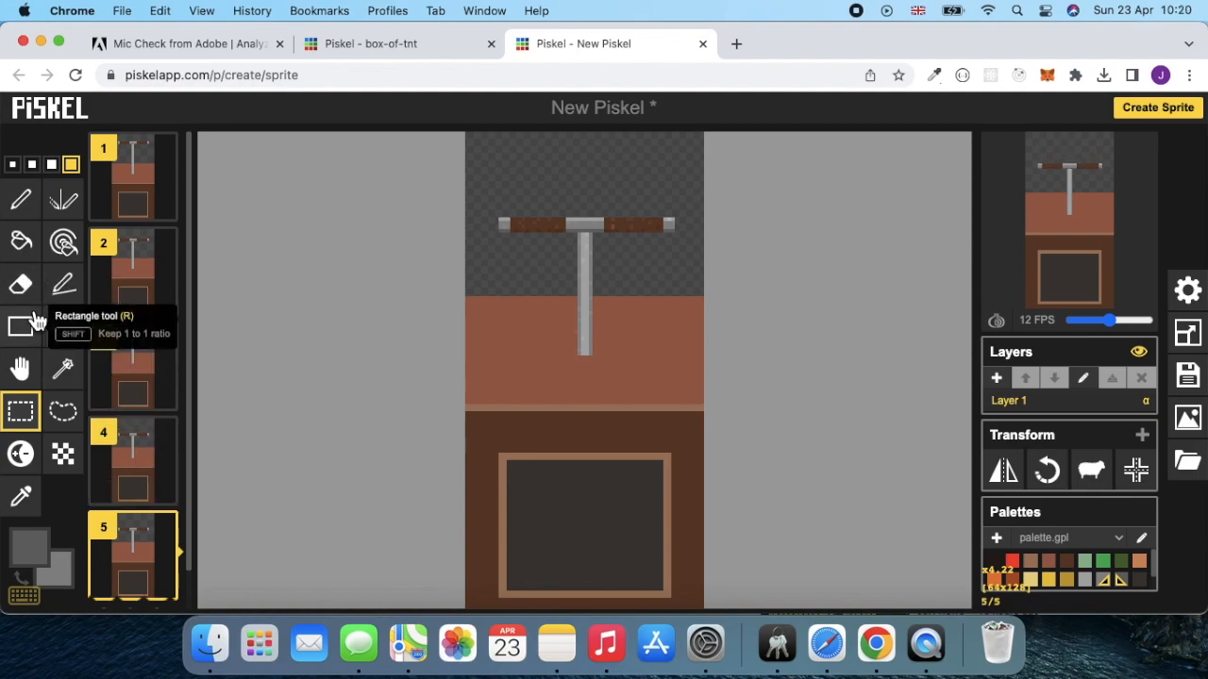
pyautogui.click(22, 285)
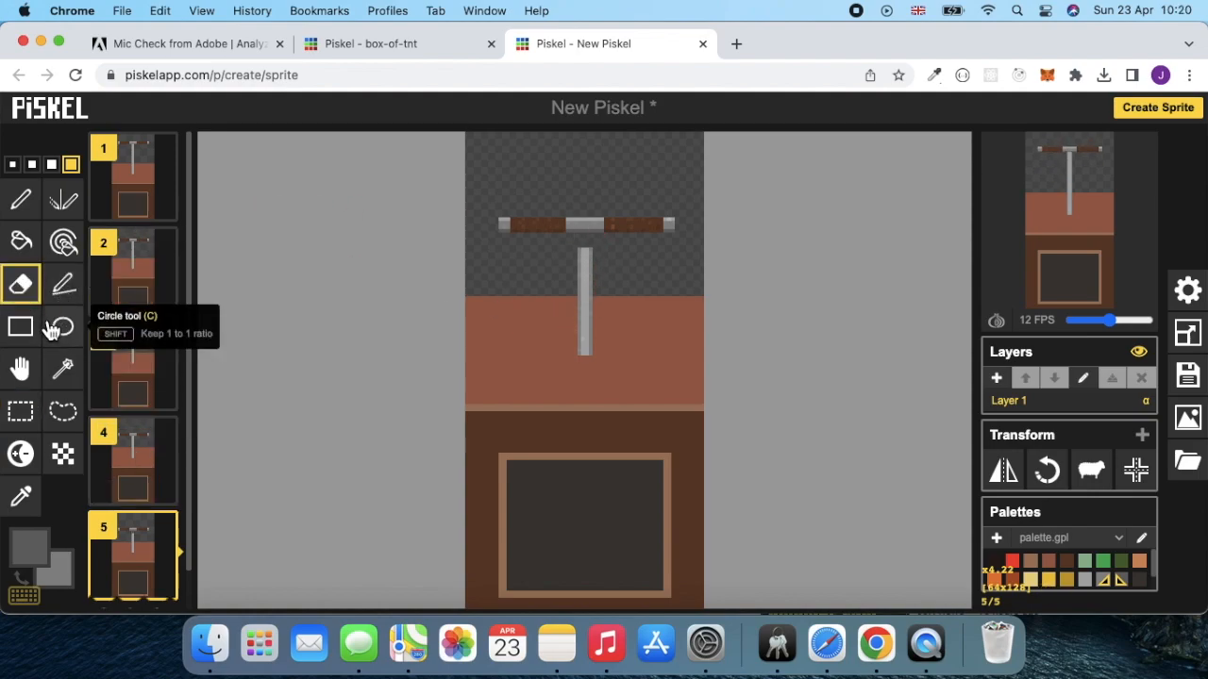
pyautogui.click(23, 412)
pyautogui.moveTo(501, 218); pyautogui.dragTo(609, 249)
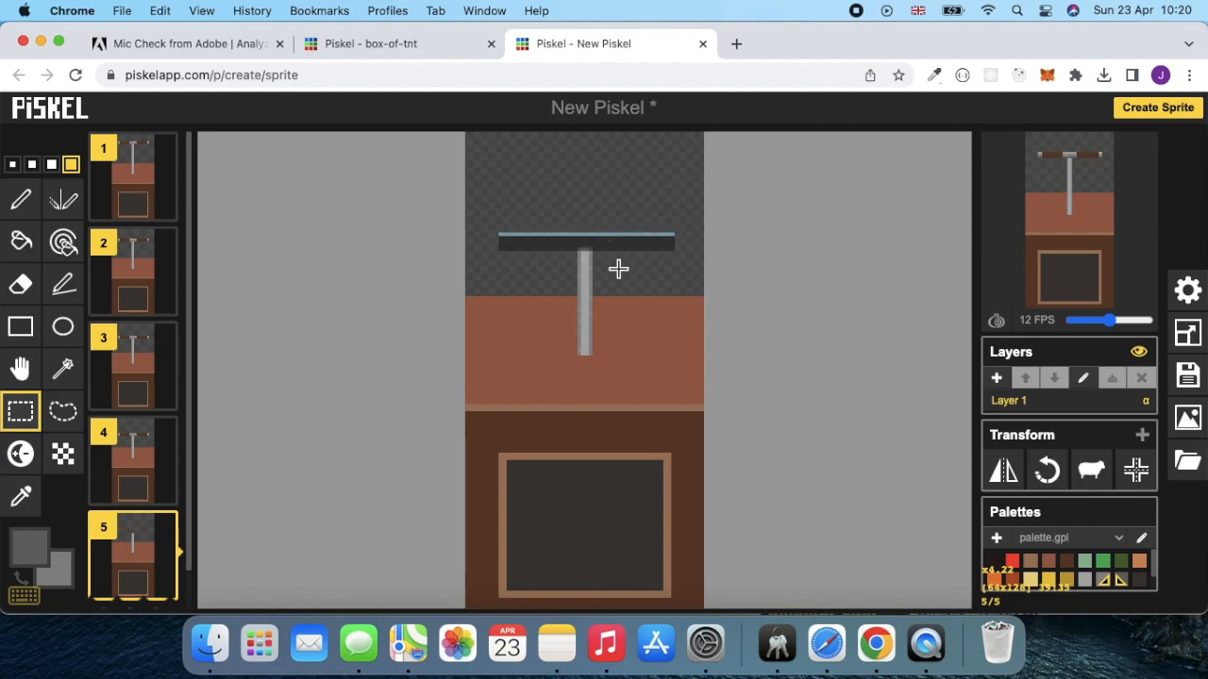
pyautogui.click(618, 270)
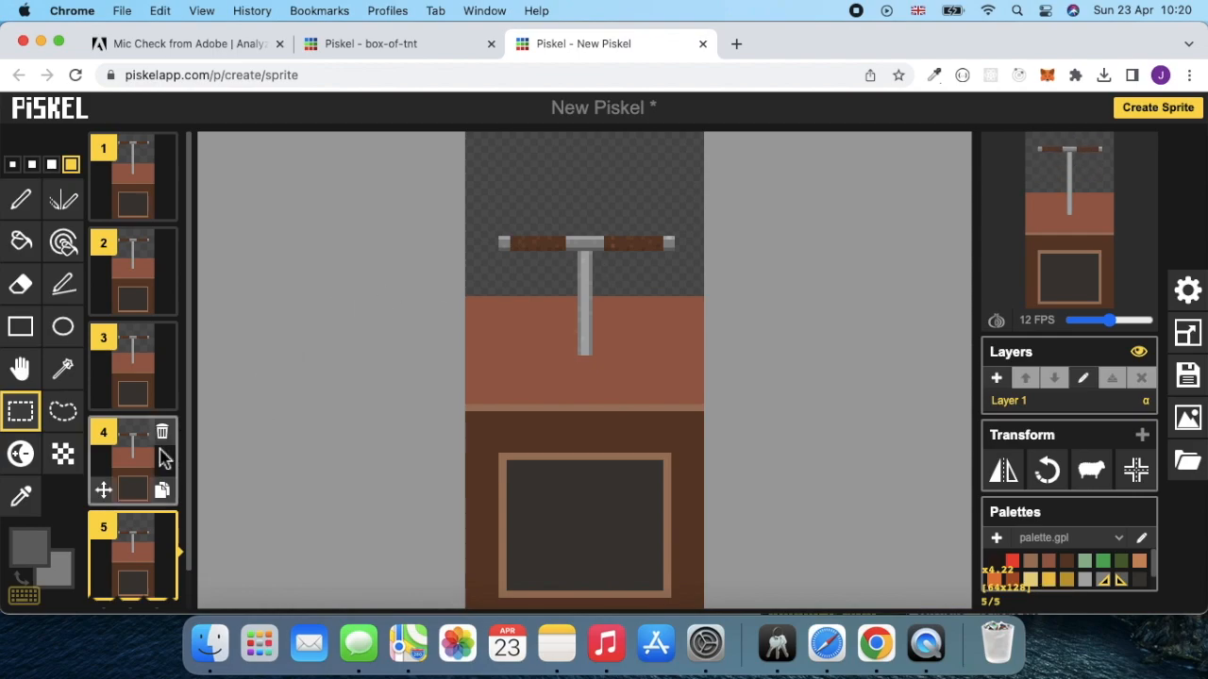
# Duplicate frame 5 and lower the plunger in frame 6 by 4 pixels, trimming the shaft's top and moving the crossbar down
pyautogui.scroll(-2, 165, 444)
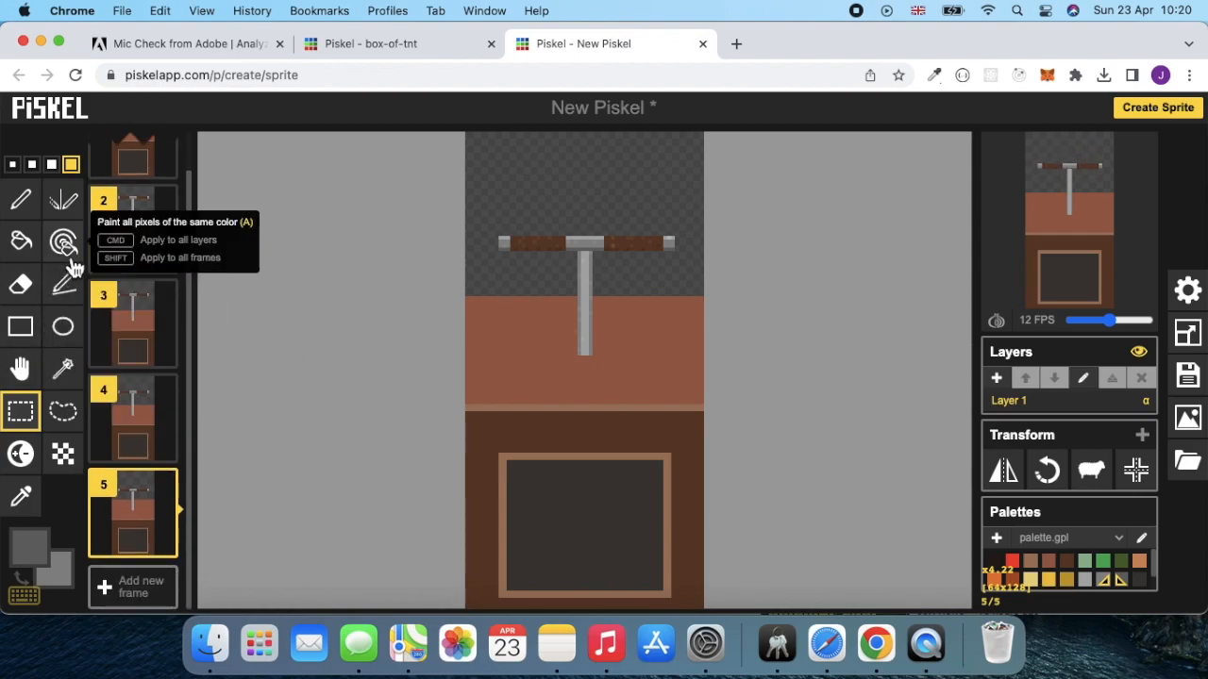
pyautogui.click(170, 549)
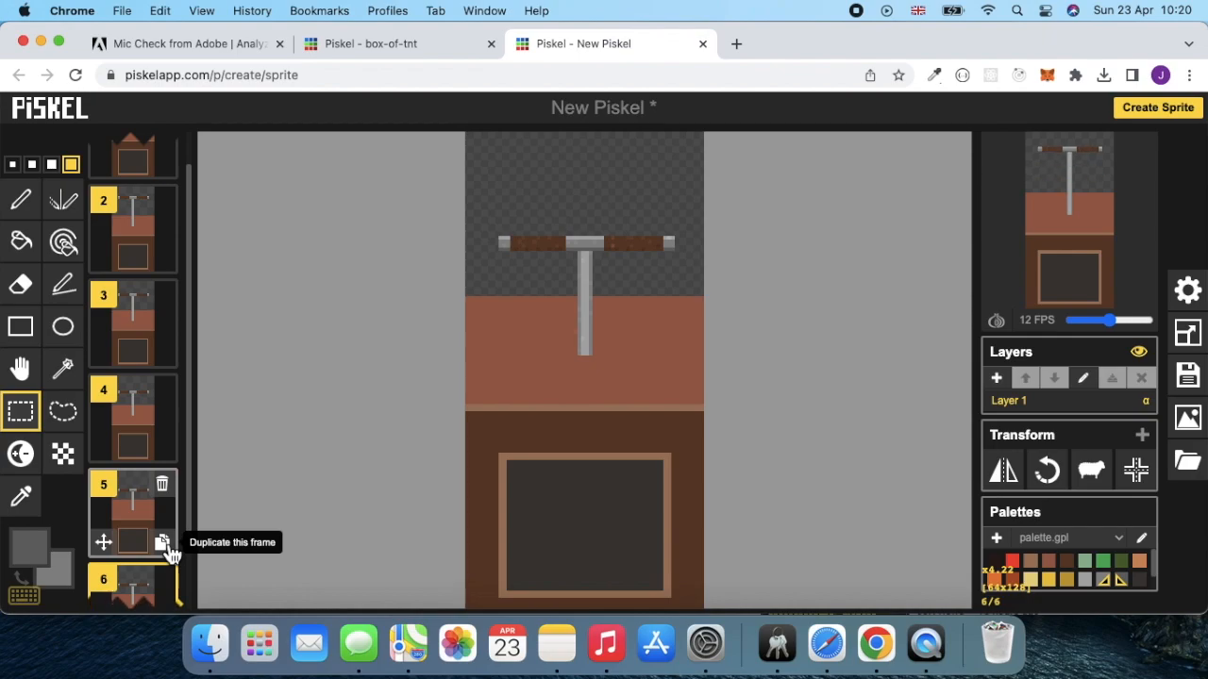
pyautogui.click(21, 284)
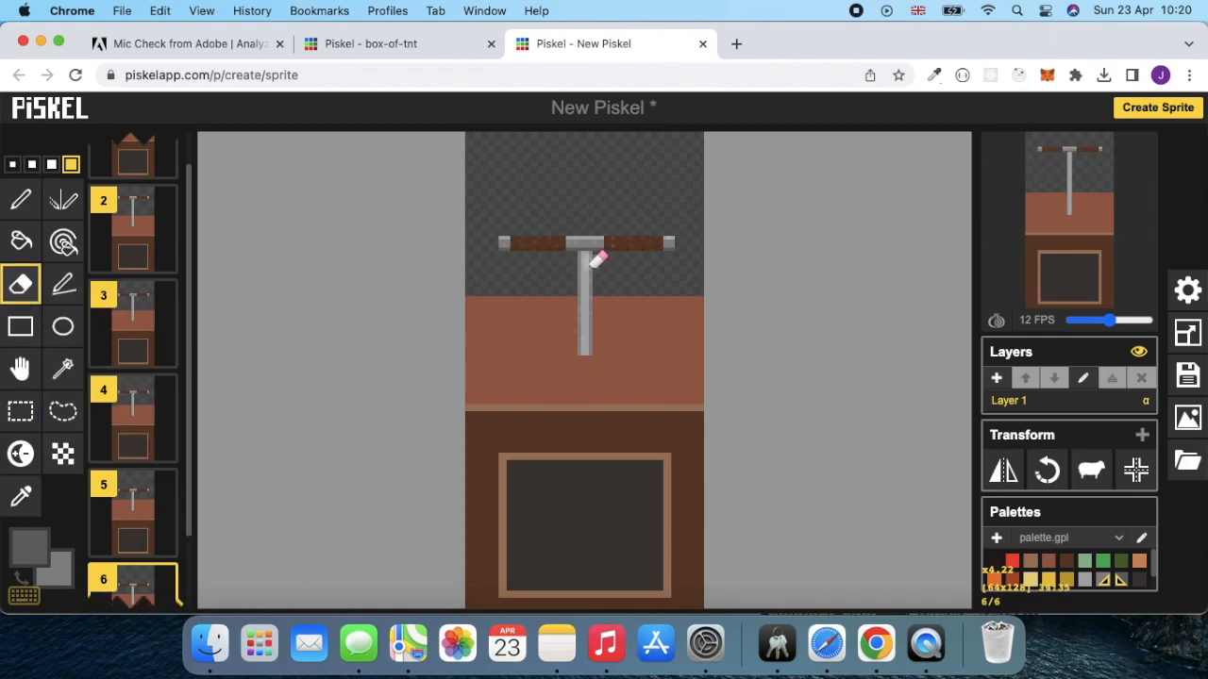
pyautogui.click(585, 259)
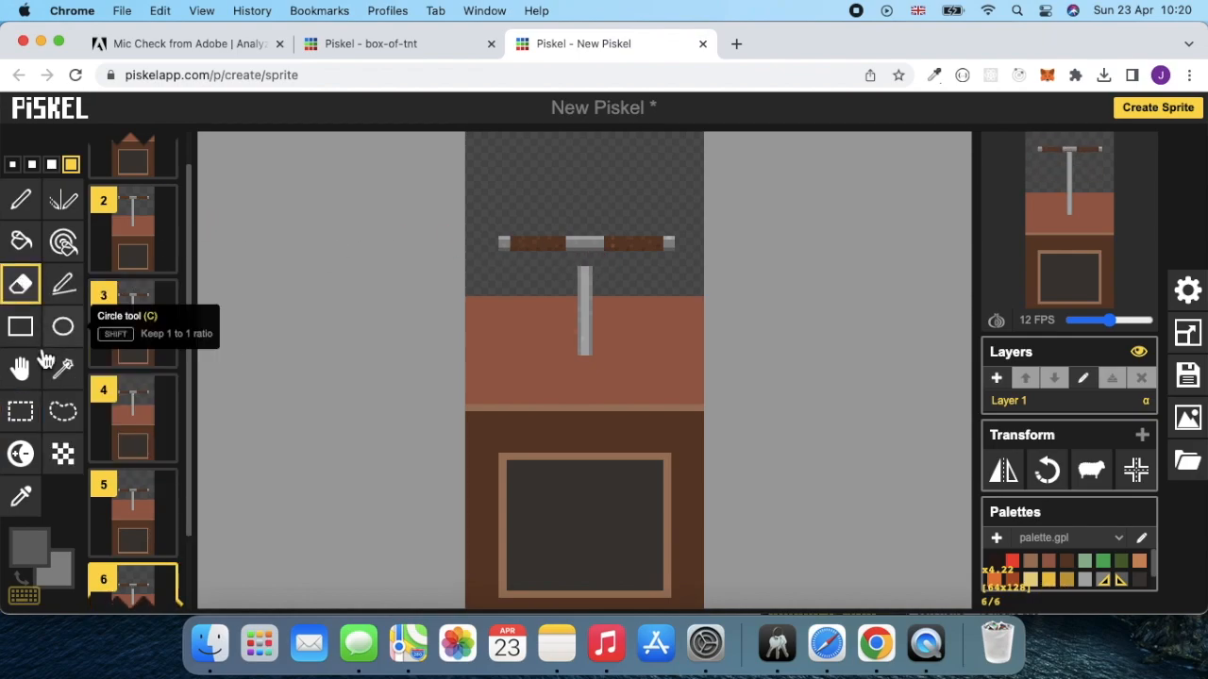
pyautogui.click(21, 415)
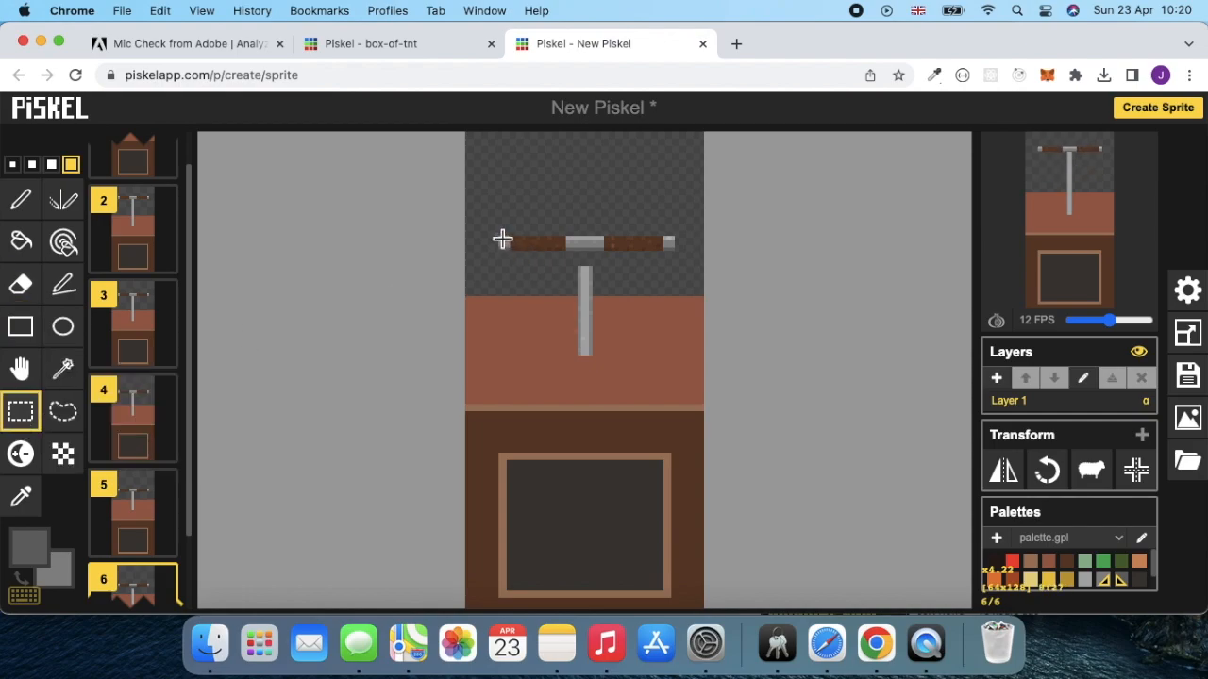
pyautogui.moveTo(499, 237); pyautogui.dragTo(613, 260)
pyautogui.click(638, 234)
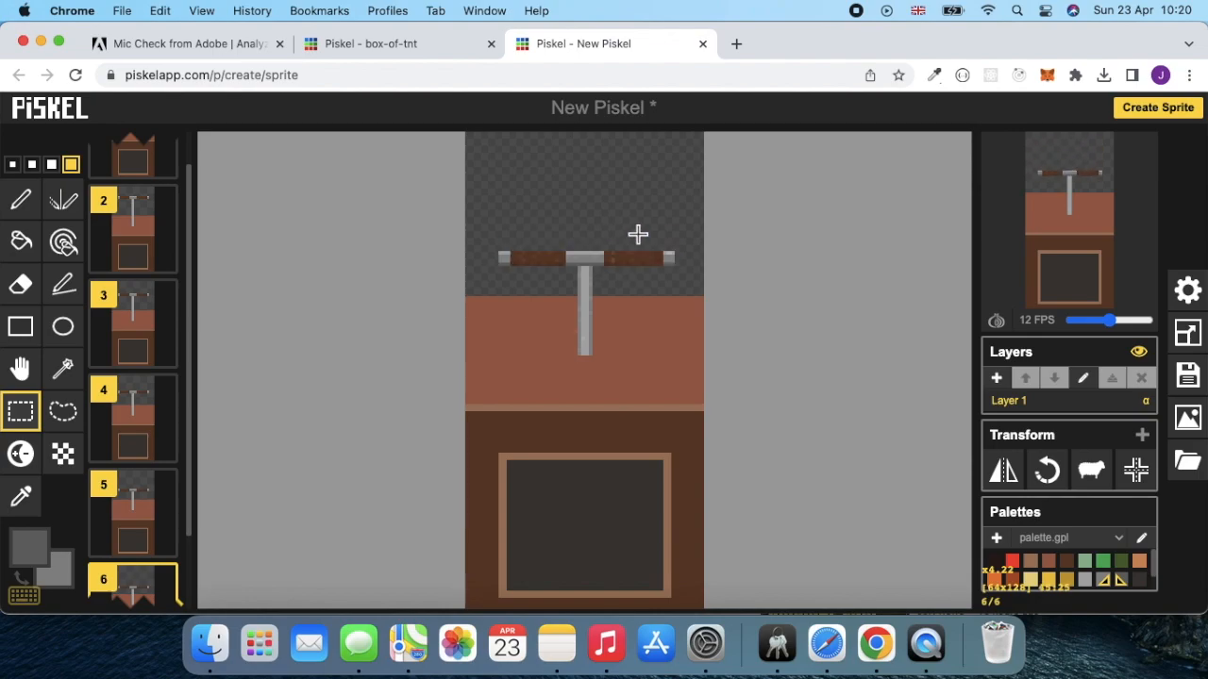
# Set the animation preview speed to 8 FPS
pyautogui.moveTo(1095, 241)
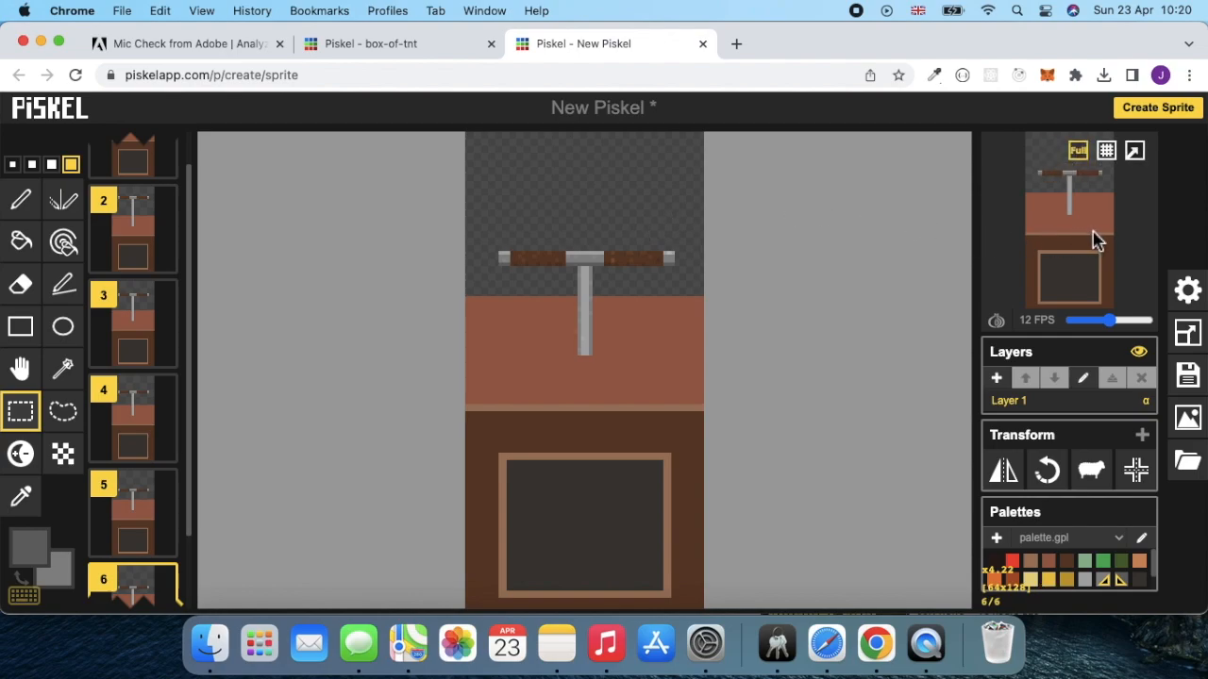
pyautogui.moveTo(1106, 320); pyautogui.dragTo(1102, 322)
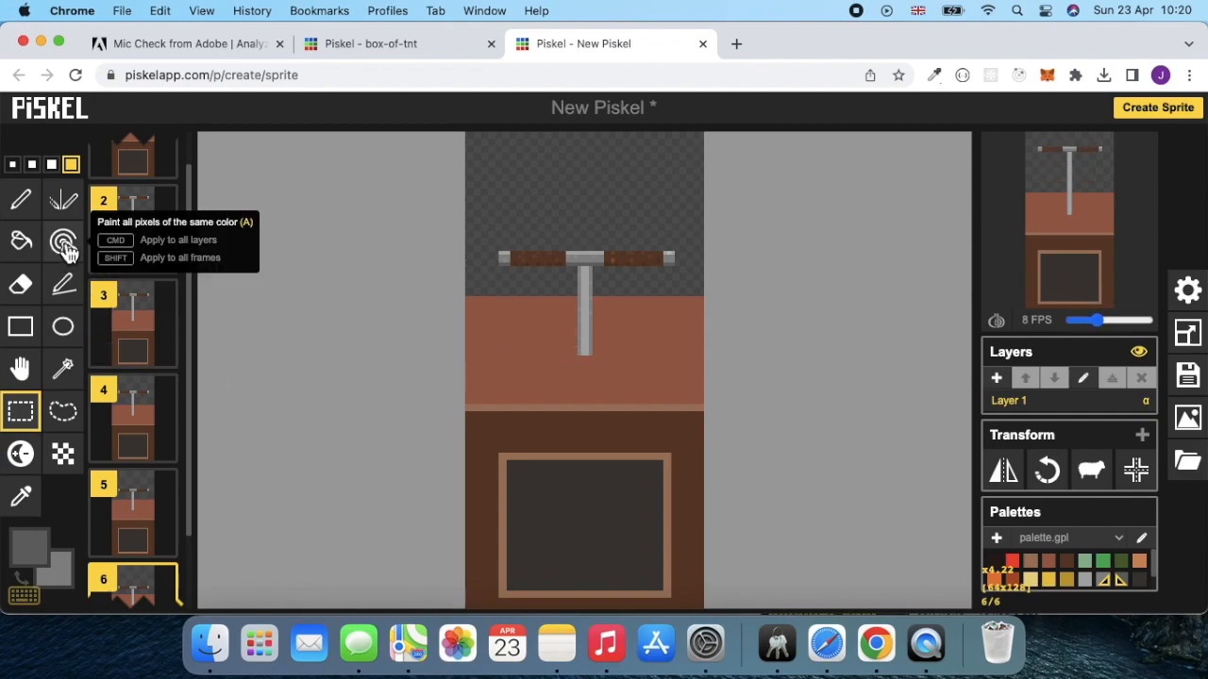
# Lower the plunger in frame 6 by another 4 pixels, erasing the shaft's top and moving the crossbar down onto it
pyautogui.click(21, 283)
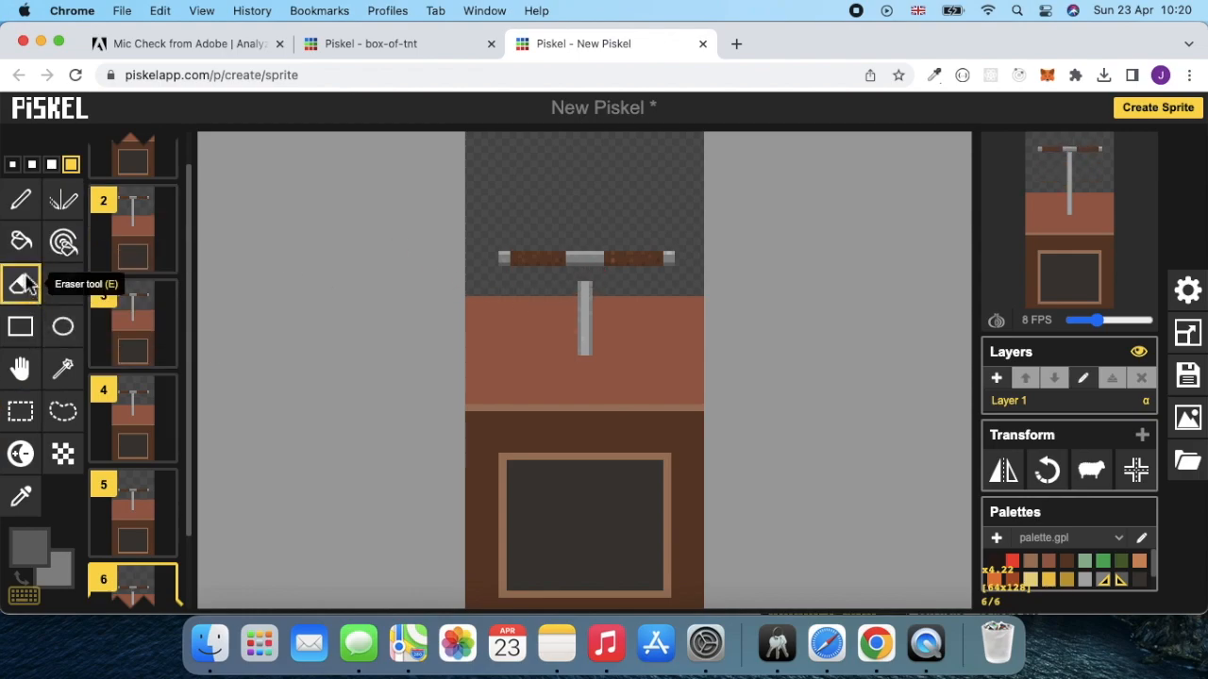
pyautogui.click(34, 418)
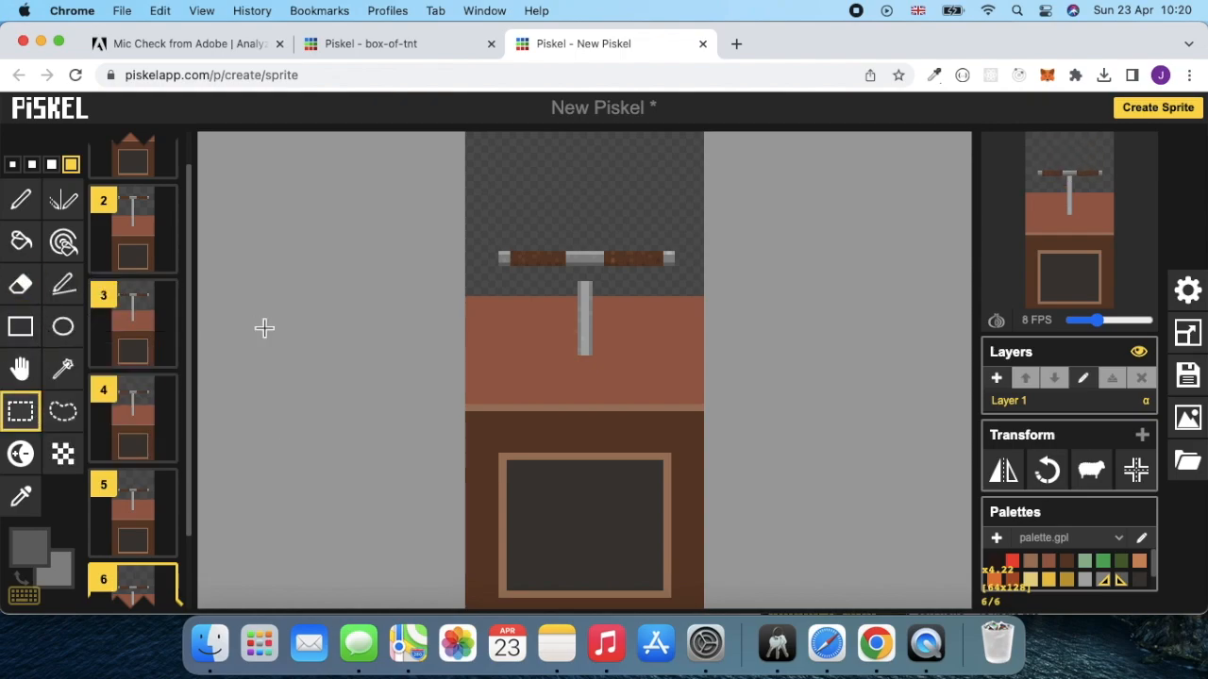
pyautogui.moveTo(502, 252); pyautogui.dragTo(610, 274)
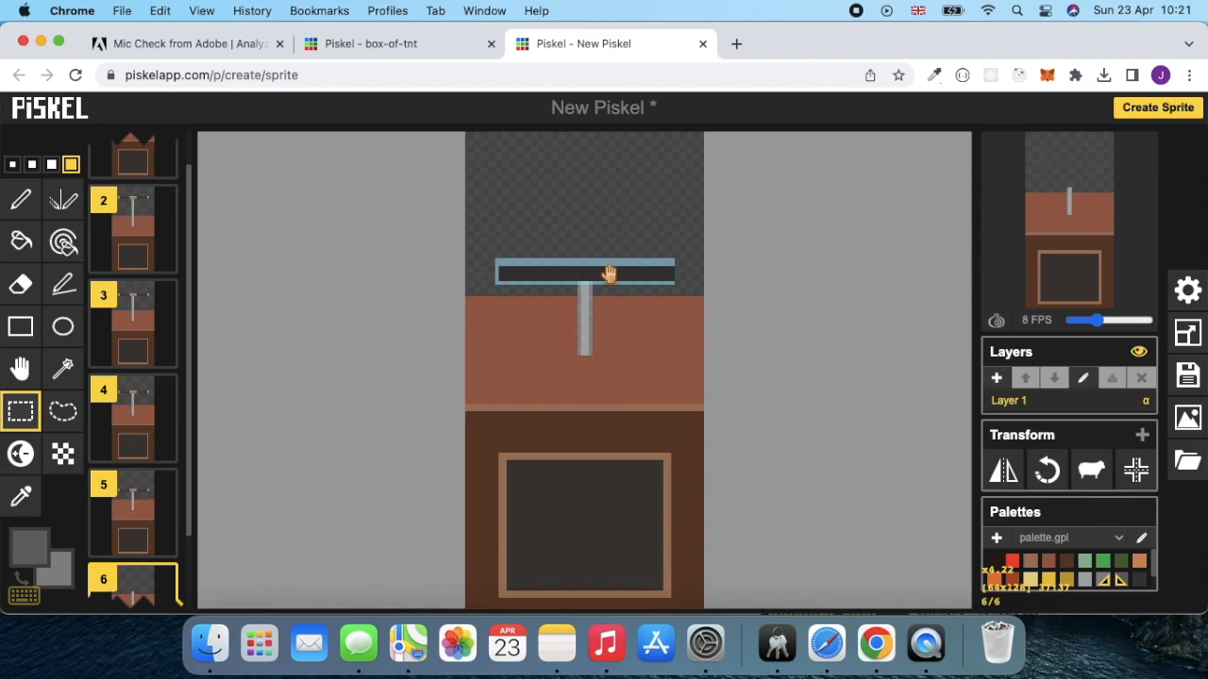
pyautogui.click(732, 241)
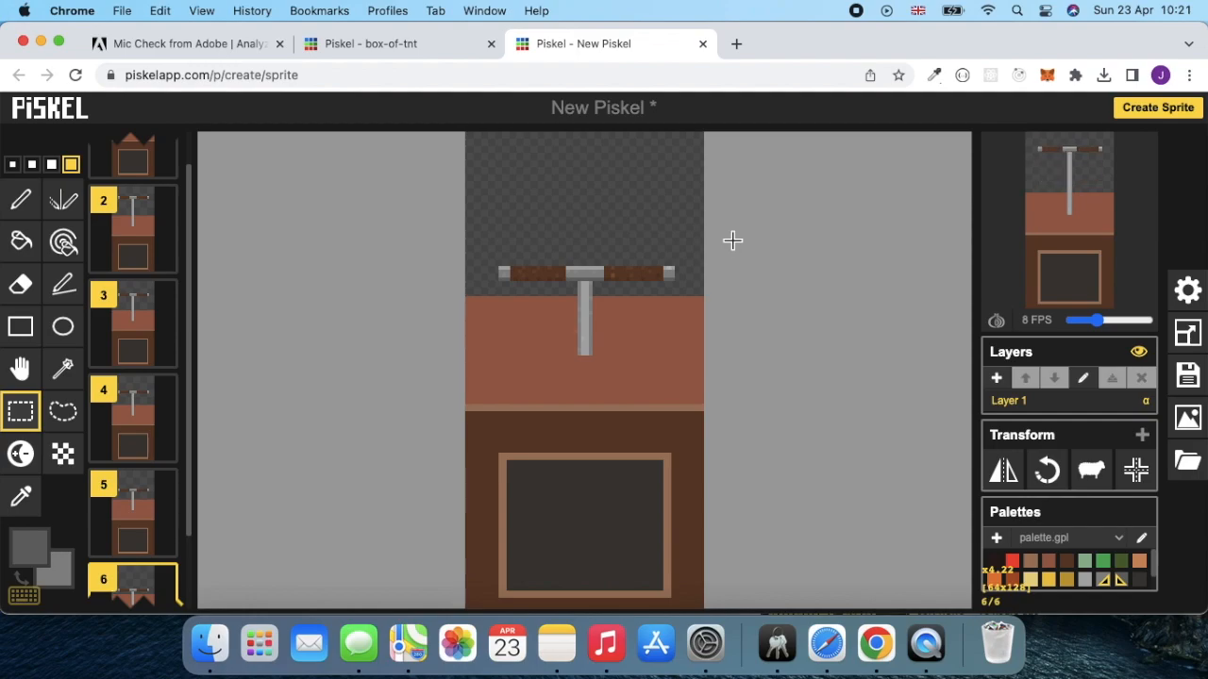
# Compare the plunger's height in frames 4 to 6, and duplicate frame 5 to insert an in-between frame before the last one
pyautogui.click(141, 511)
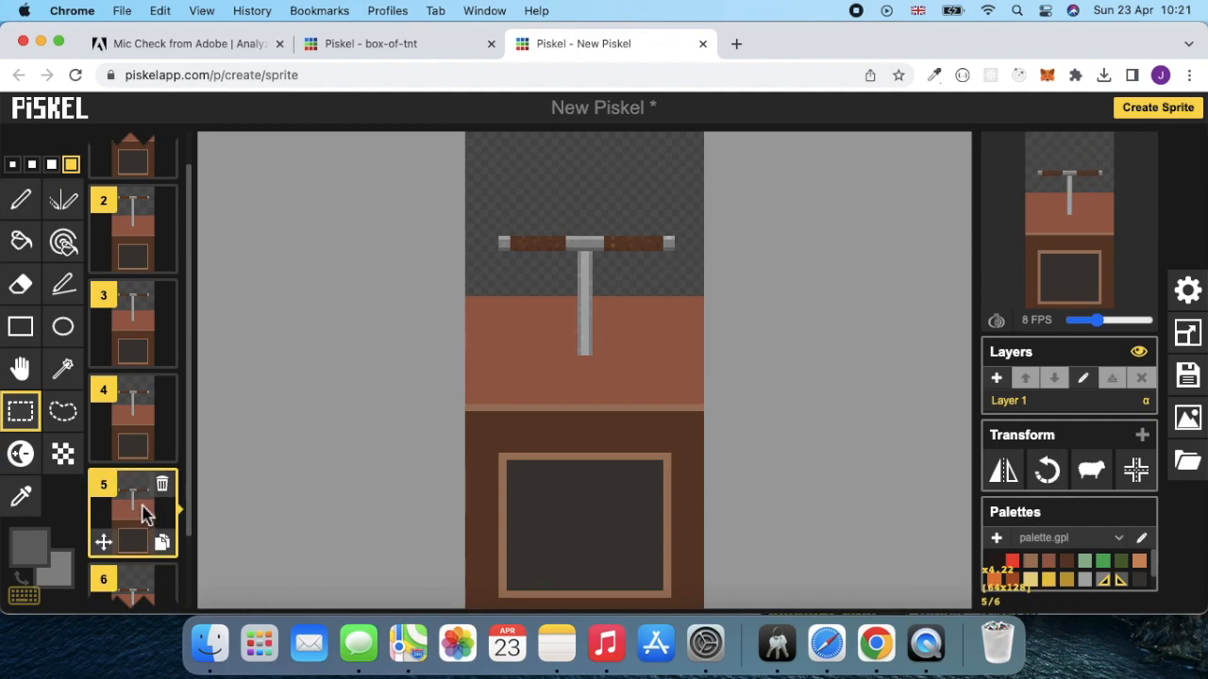
pyautogui.click(142, 590)
pyautogui.click(143, 515)
pyautogui.click(142, 462)
pyautogui.click(140, 514)
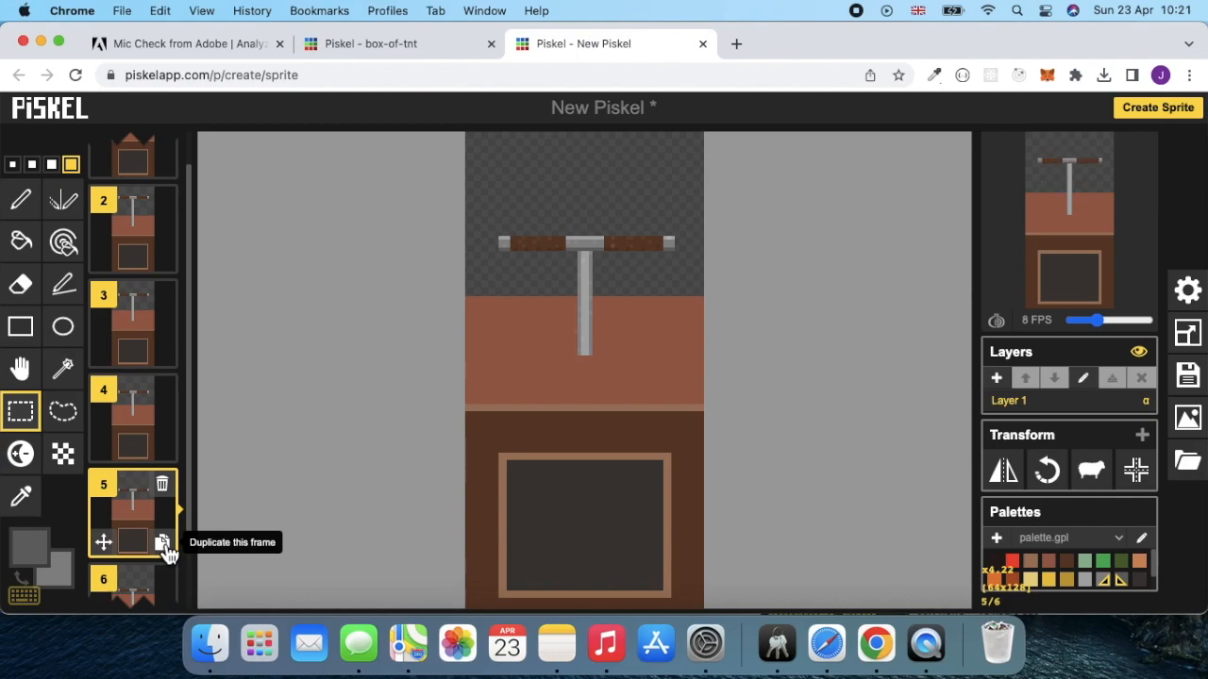
pyautogui.click(164, 545)
# In the inserted frame 6, erase the top 4 pixels of the shaft and move the crossbar down 4 pixels onto it
pyautogui.moveTo(498, 238); pyautogui.dragTo(604, 249)
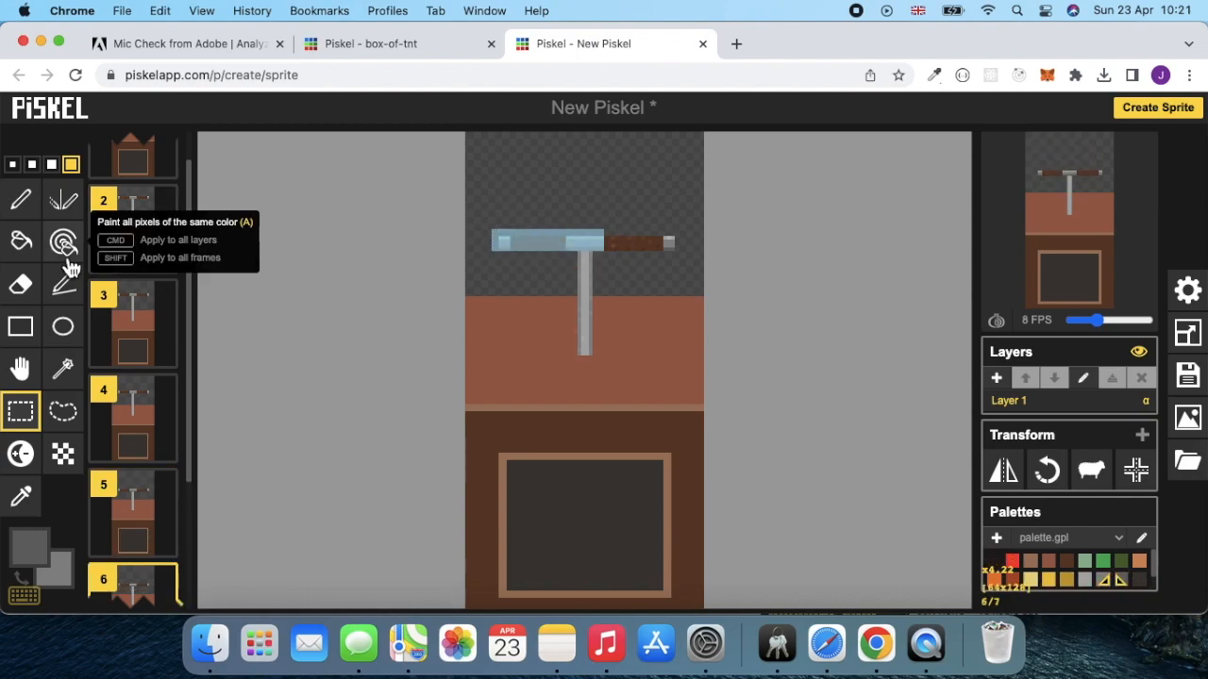
pyautogui.click(21, 283)
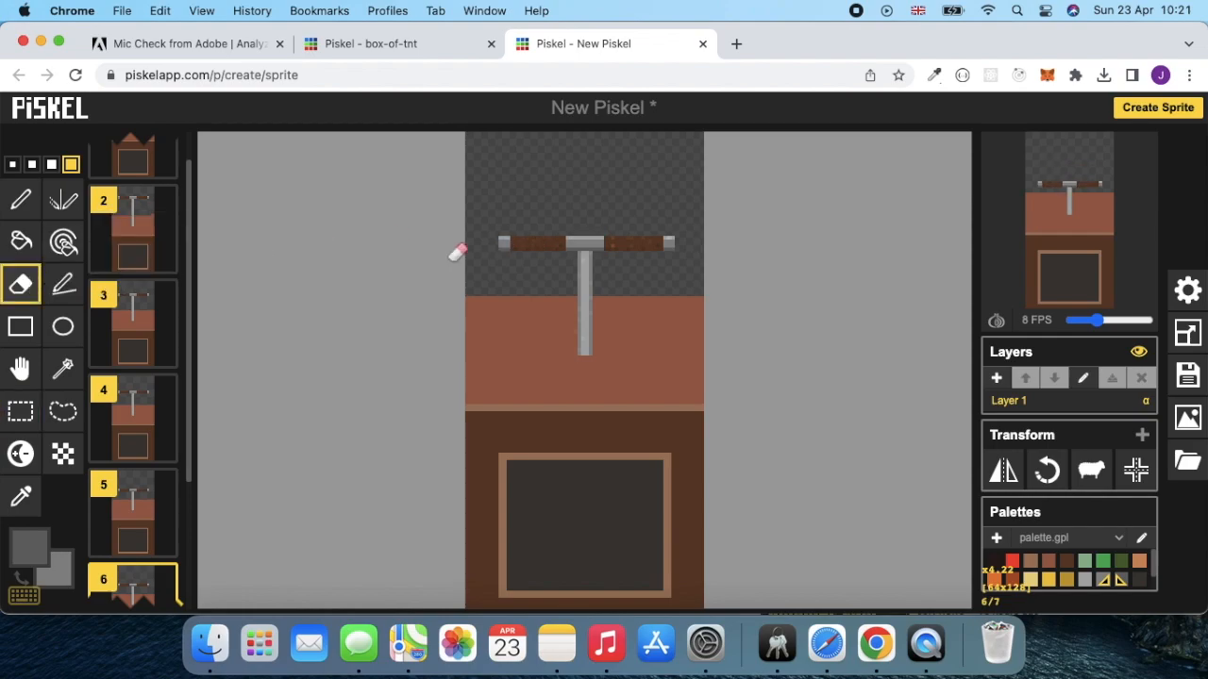
pyautogui.click(586, 260)
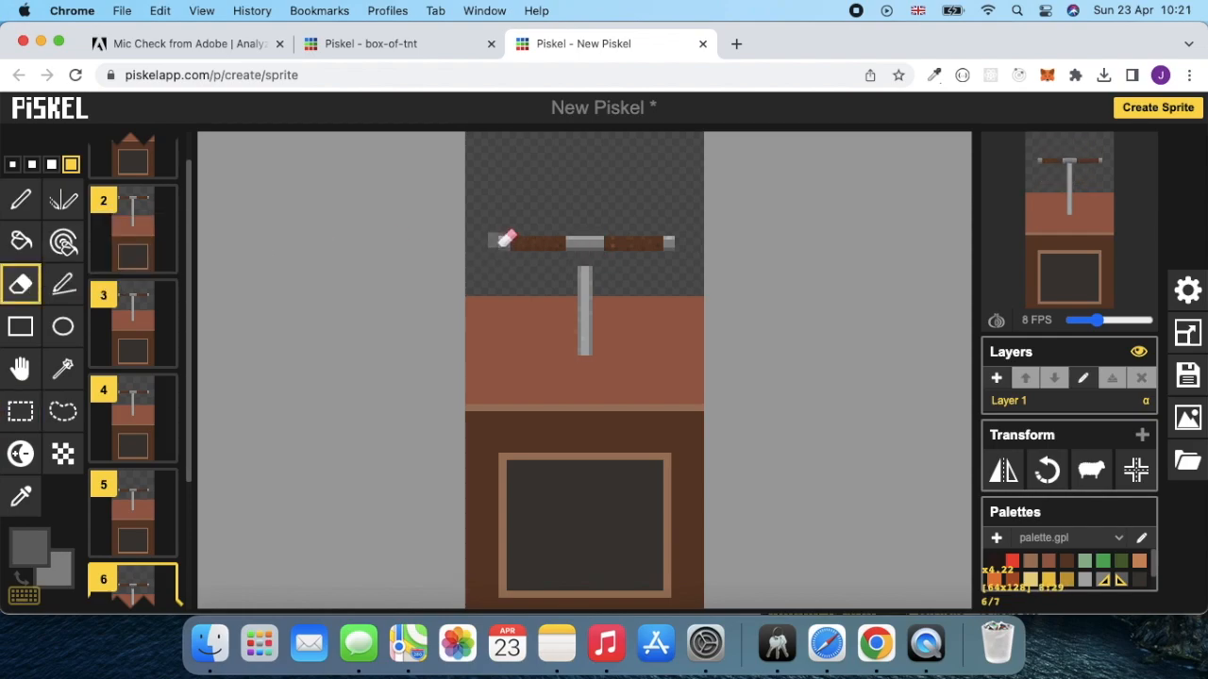
pyautogui.click(21, 411)
pyautogui.moveTo(499, 237); pyautogui.dragTo(617, 263)
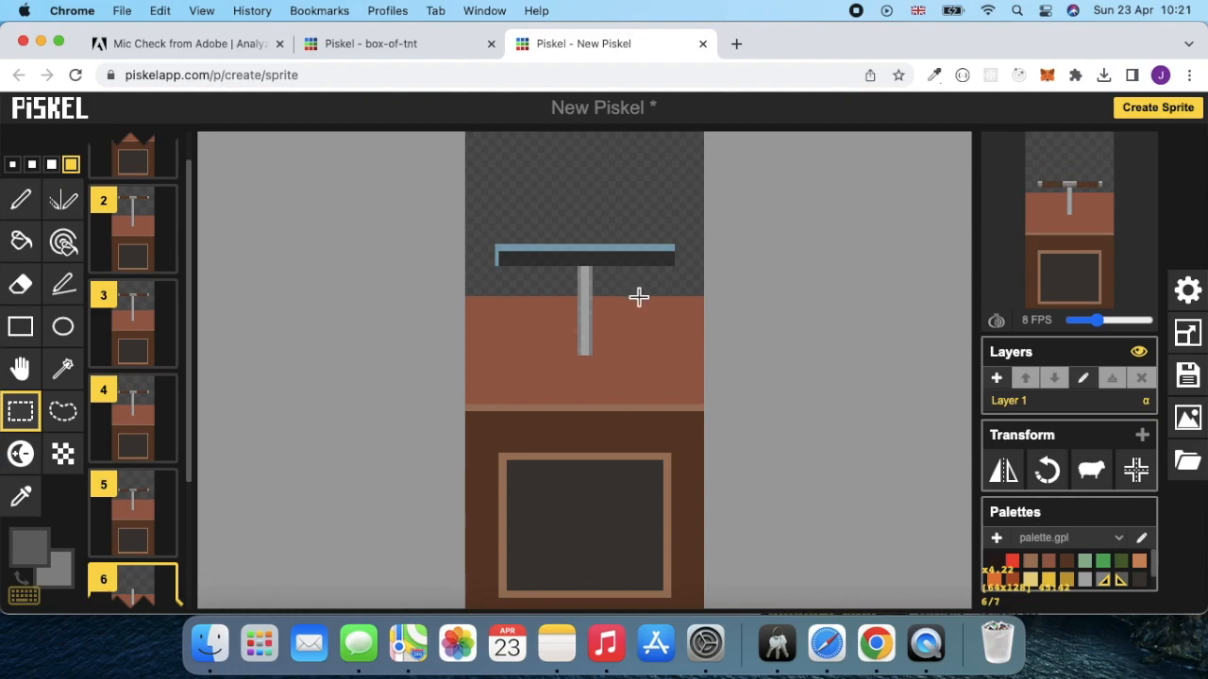
pyautogui.click(639, 297)
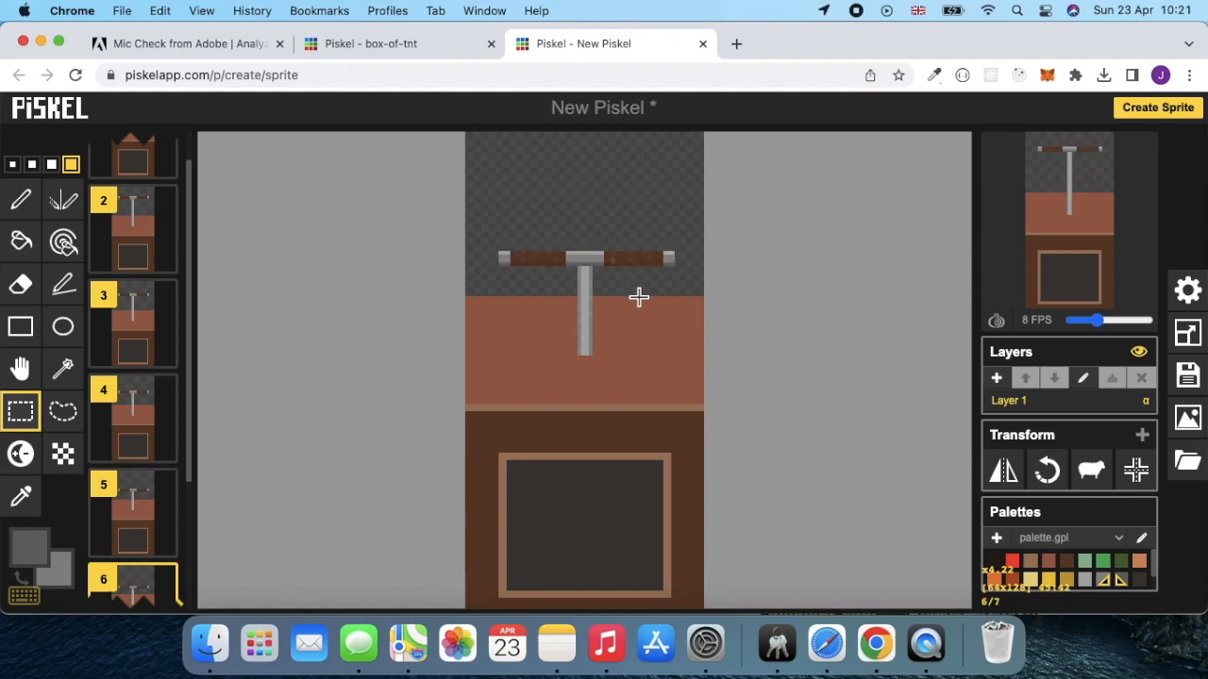